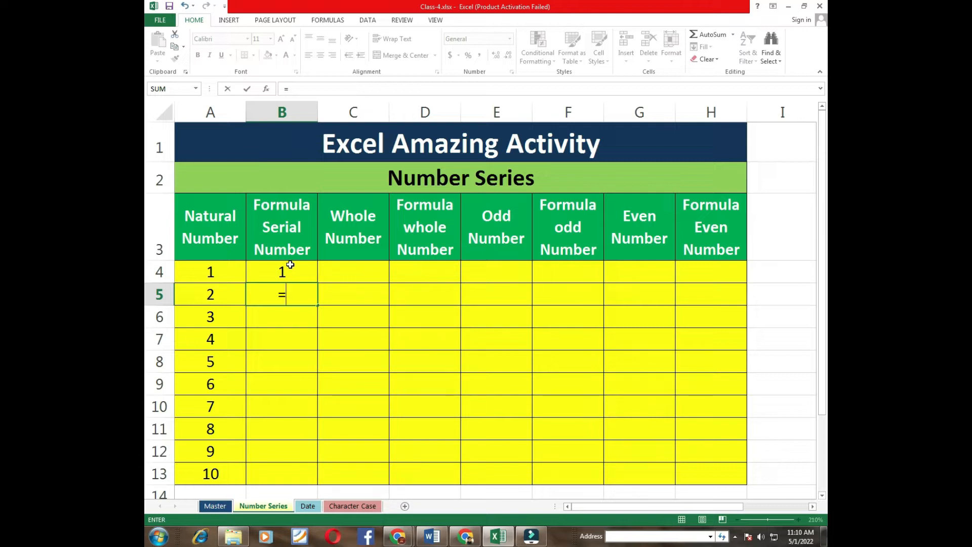
Complete the formula =B4+1 in B5 and fill it down the Formula Serial Number column to B13.
left_click(290, 265)
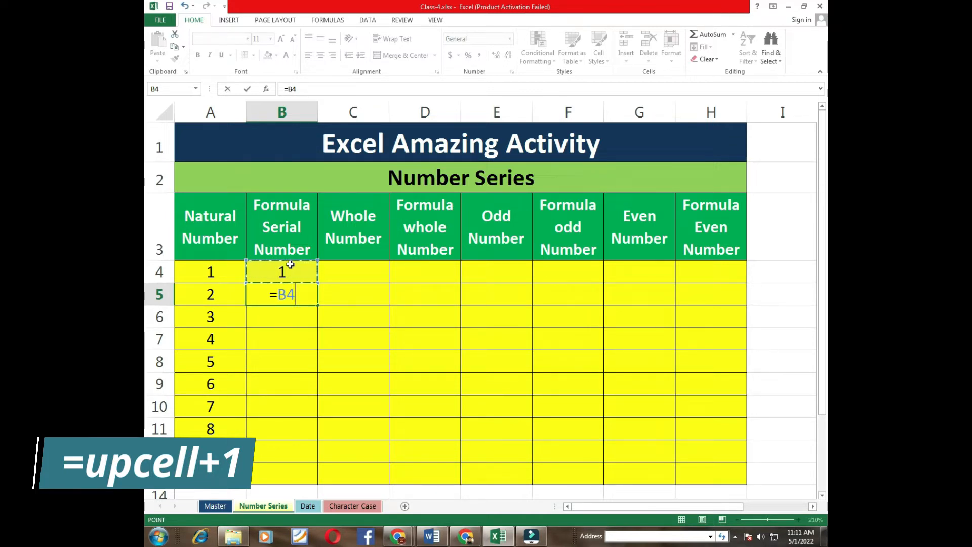
type("+1")
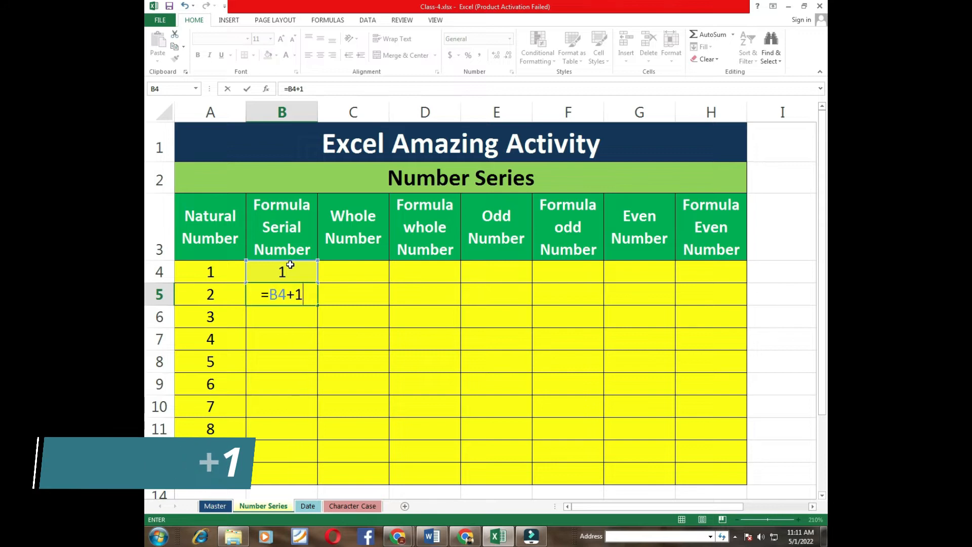
key("Return")
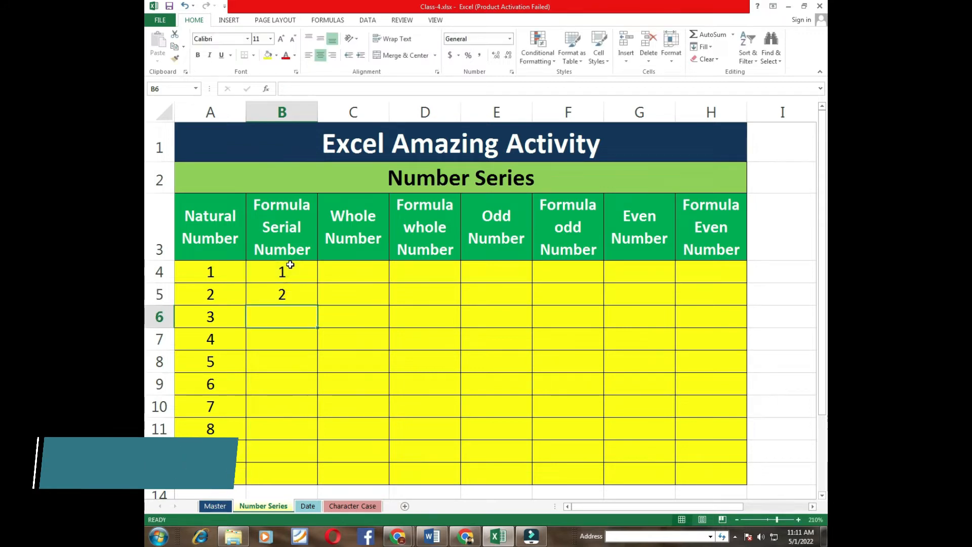
key("Up")
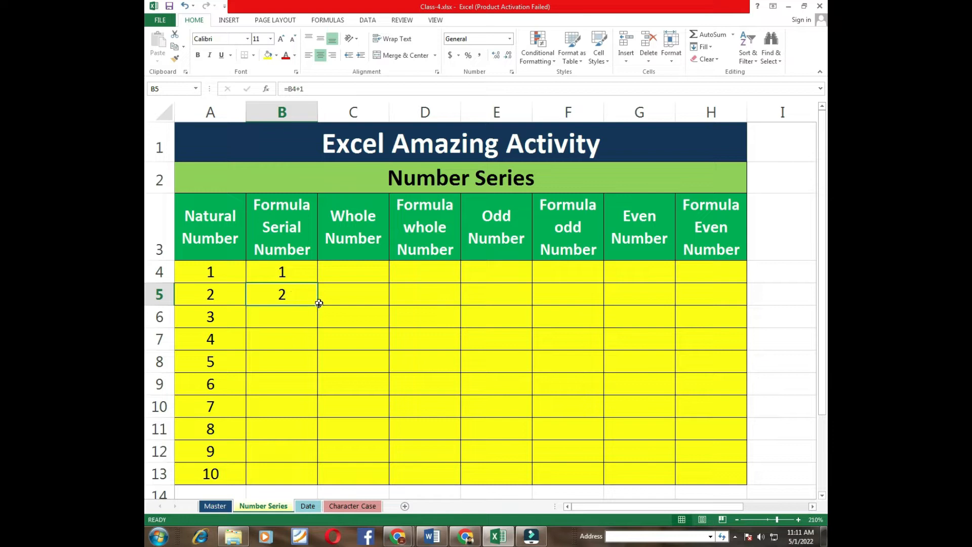
left_click_drag(319, 304, 299, 475)
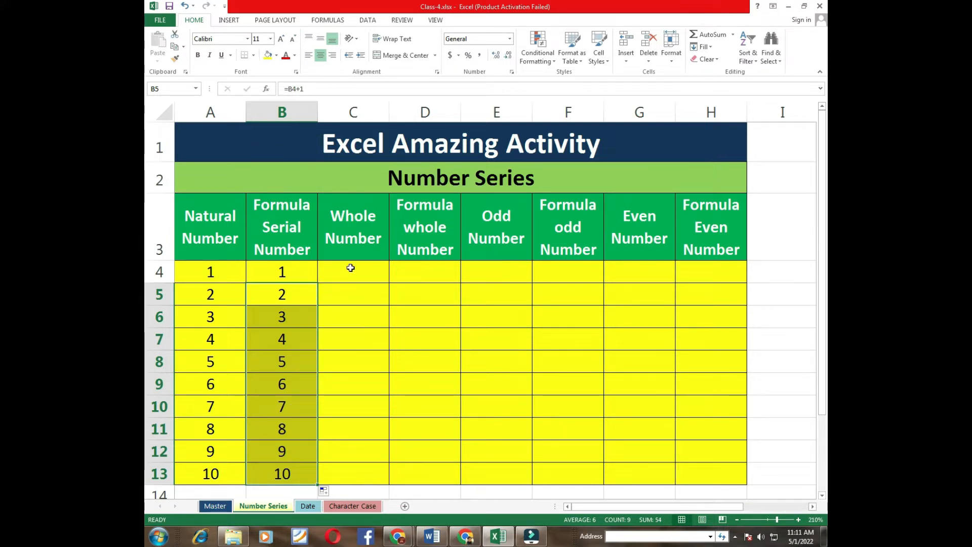
Enter 0 in C4 as the first value of the Whole Number column.
left_click(350, 267)
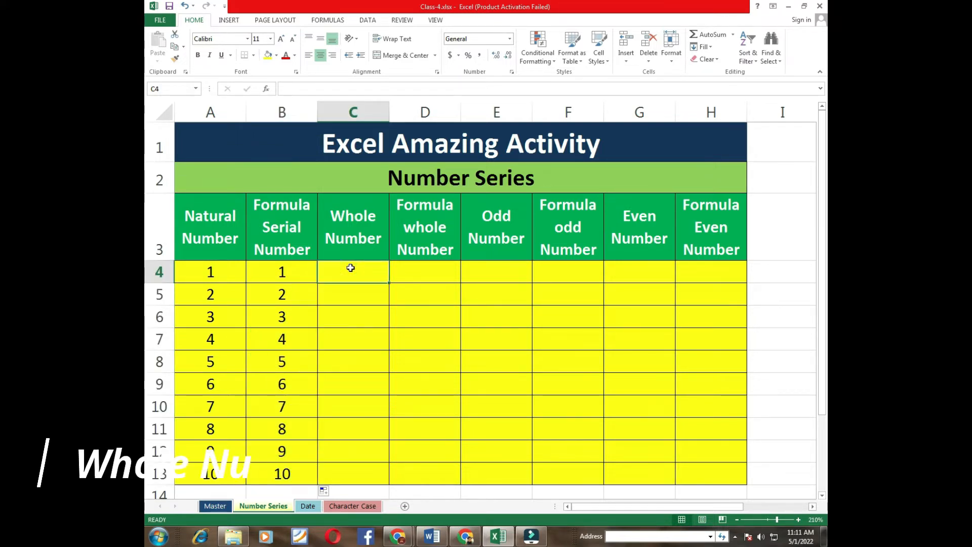
type("0")
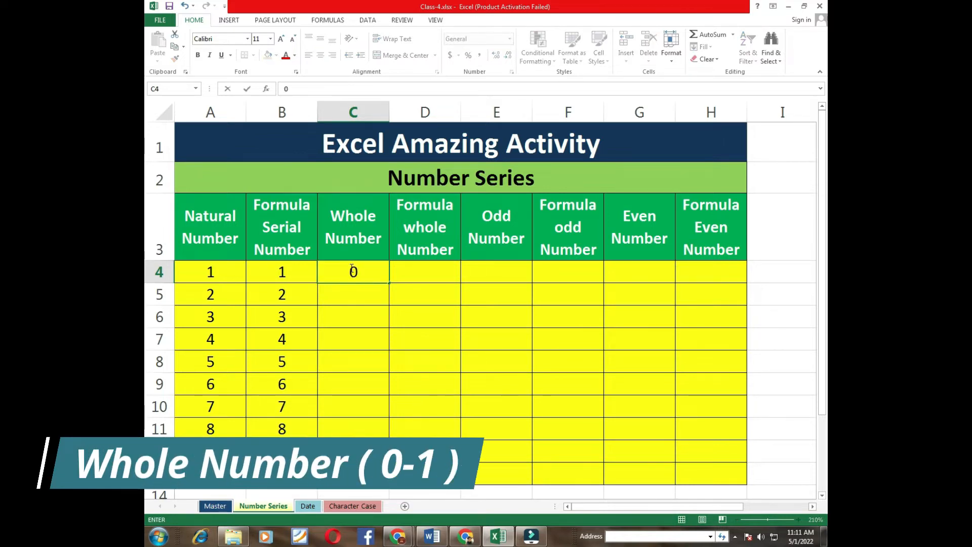
key("Return")
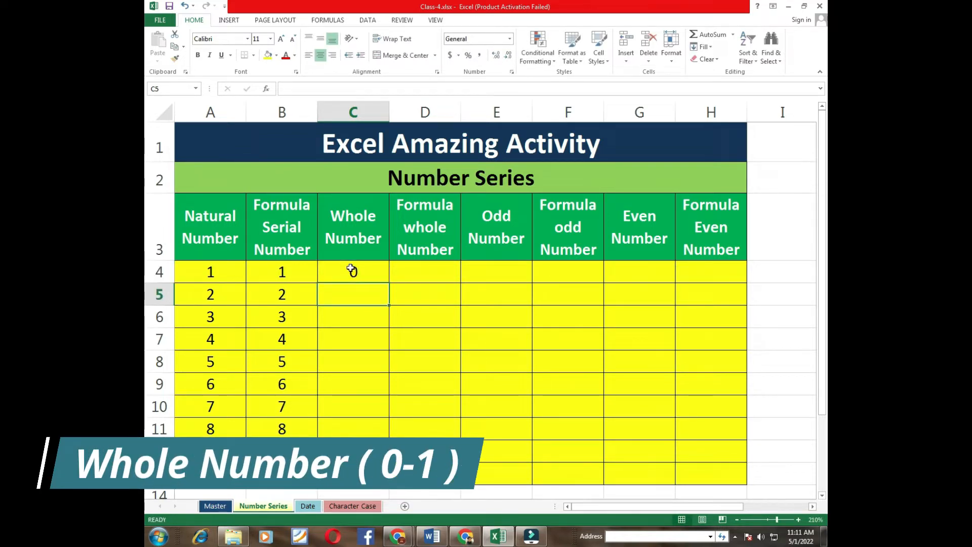
left_click(350, 268)
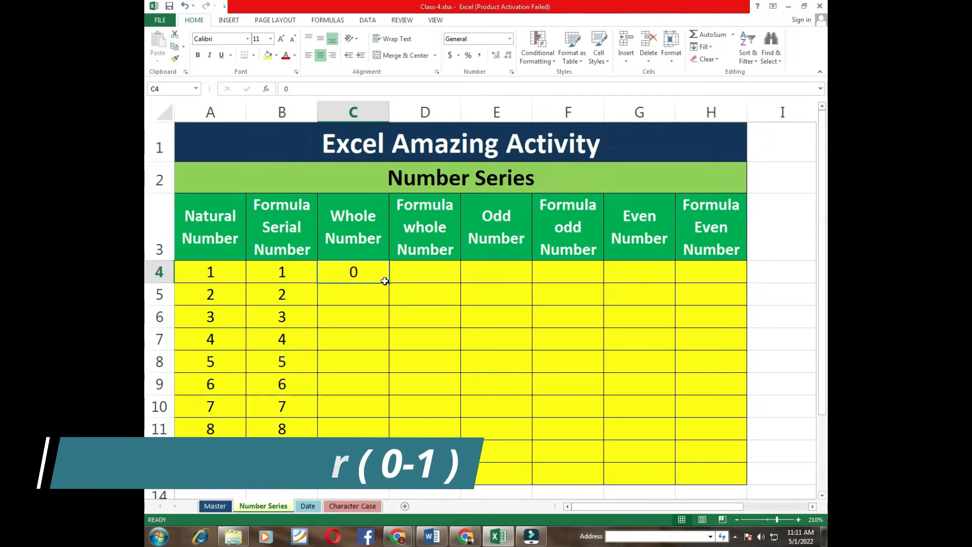
left_click_drag(392, 281, 405, 483)
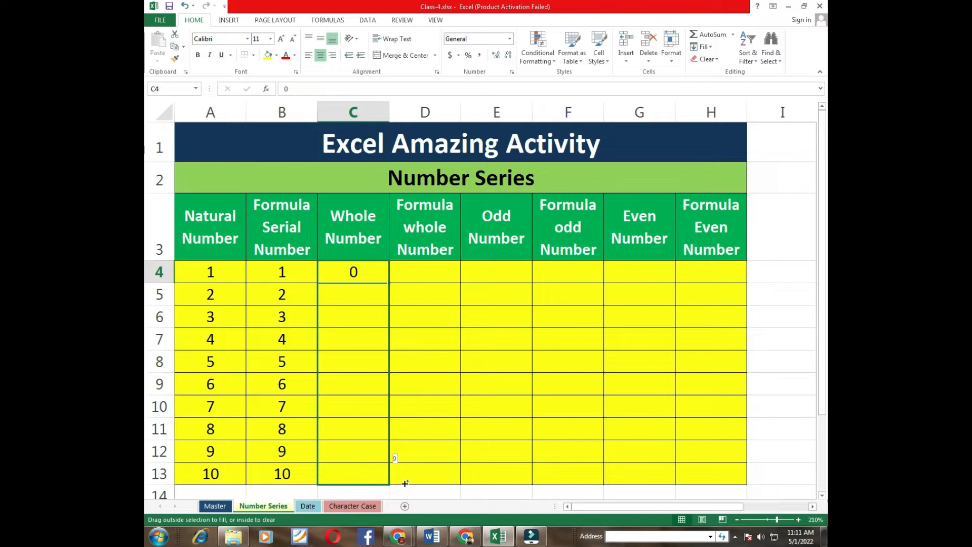
key("ctrl")
left_click_drag(405, 483, 340, 285)
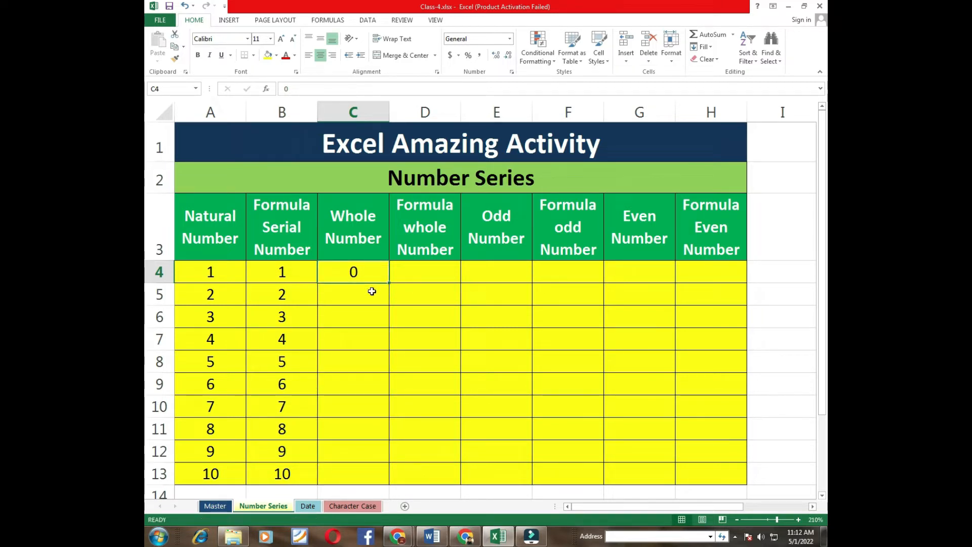
Enter 1 in C5 and fill the series from C4:C5 down the Whole Number column to C13.
left_click(371, 292)
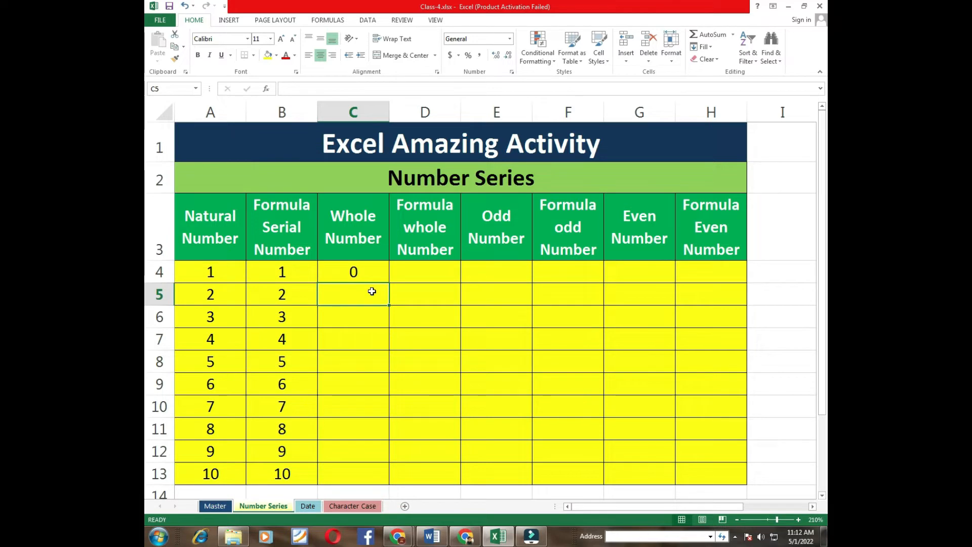
type("1")
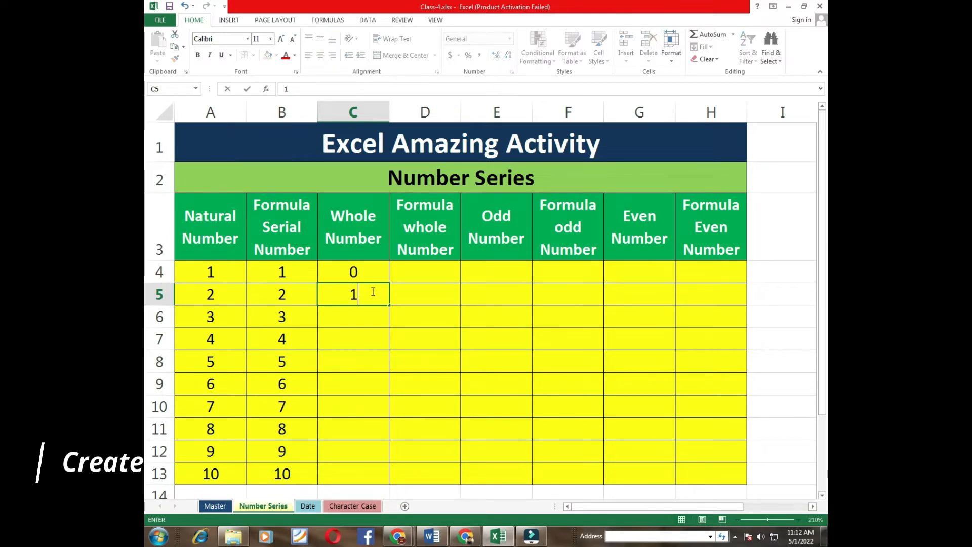
key("Return")
key("Up")
key("Up")
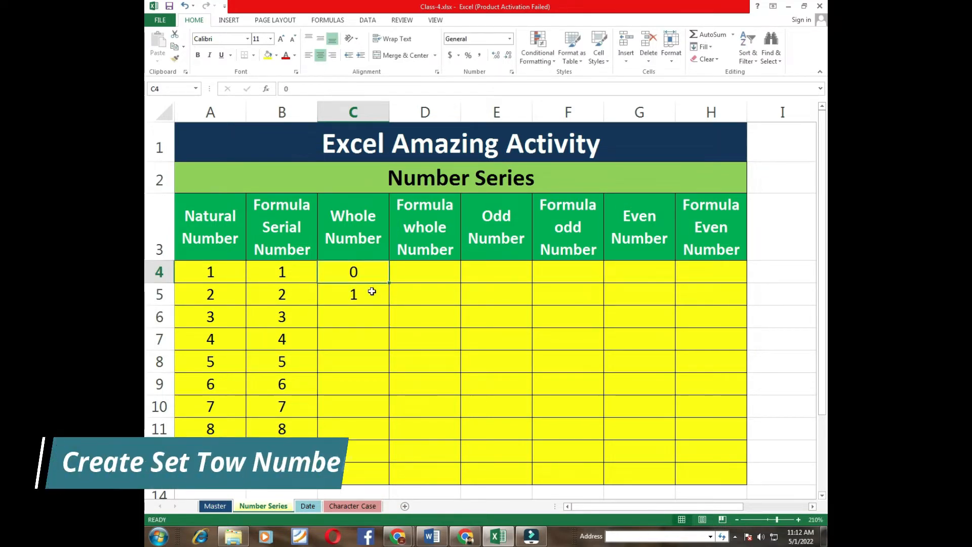
key("shift+Down")
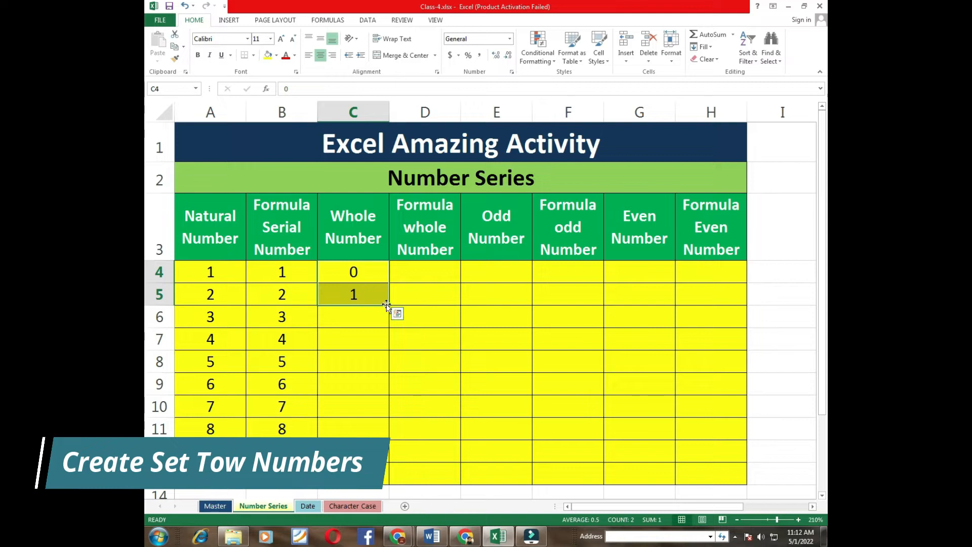
left_click_drag(390, 305, 382, 487)
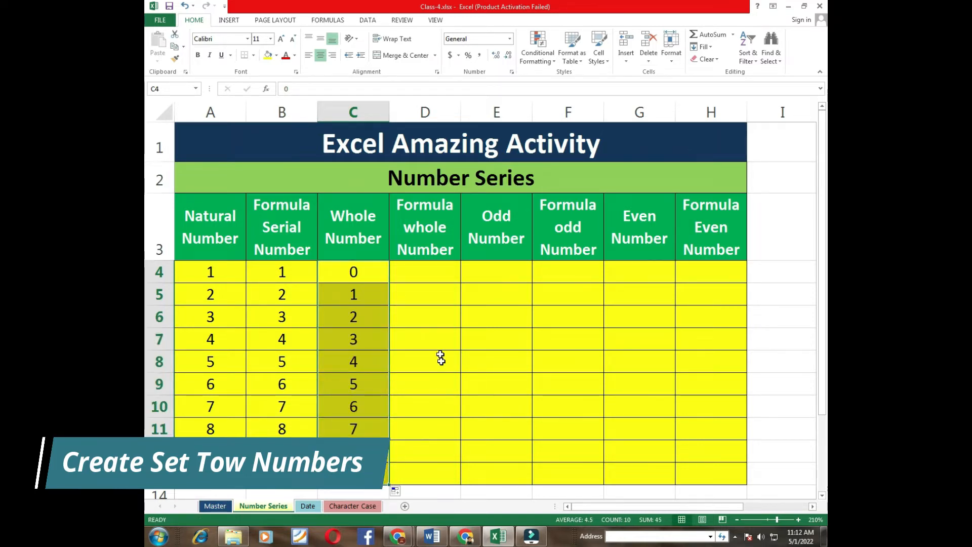
Enter 0 in D4 as the starting value of the Formula whole Number column.
left_click(421, 272)
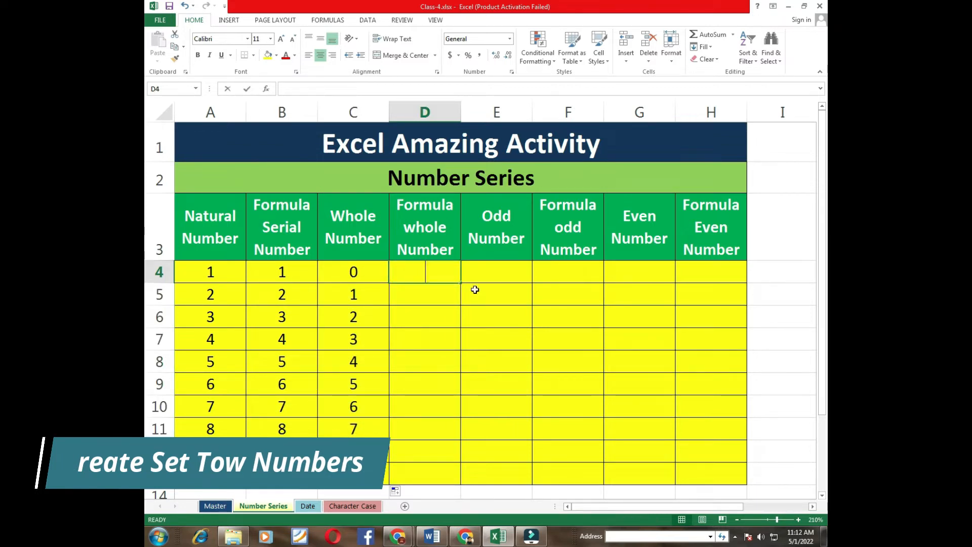
type("0")
key("Return")
Enter the formula =D4+1 in D5 and fill it down the Formula whole Number column to D13.
type("=")
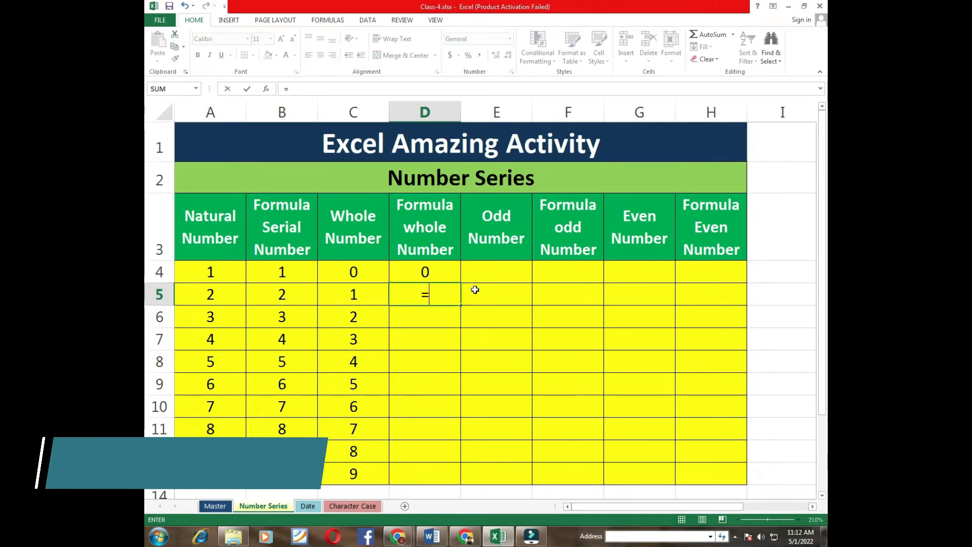
key("Up")
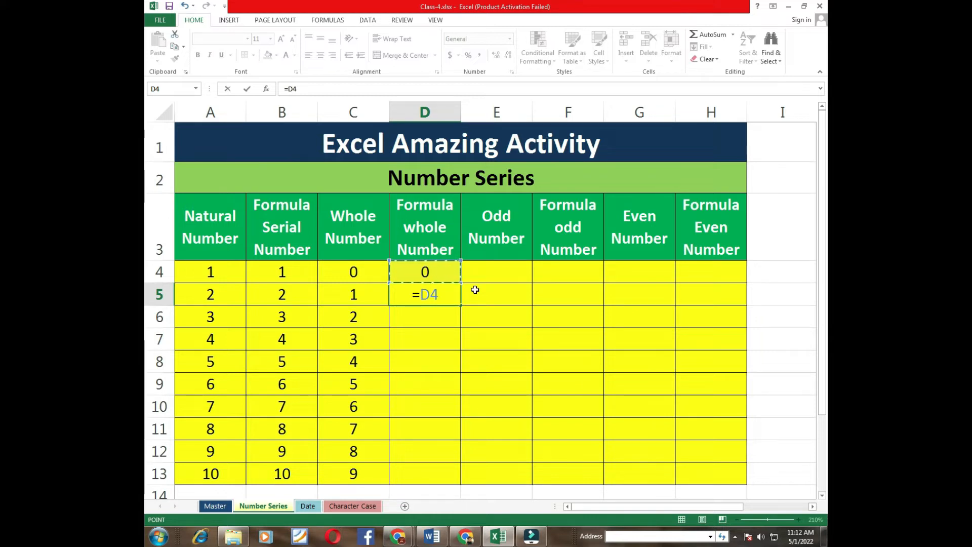
type("+1")
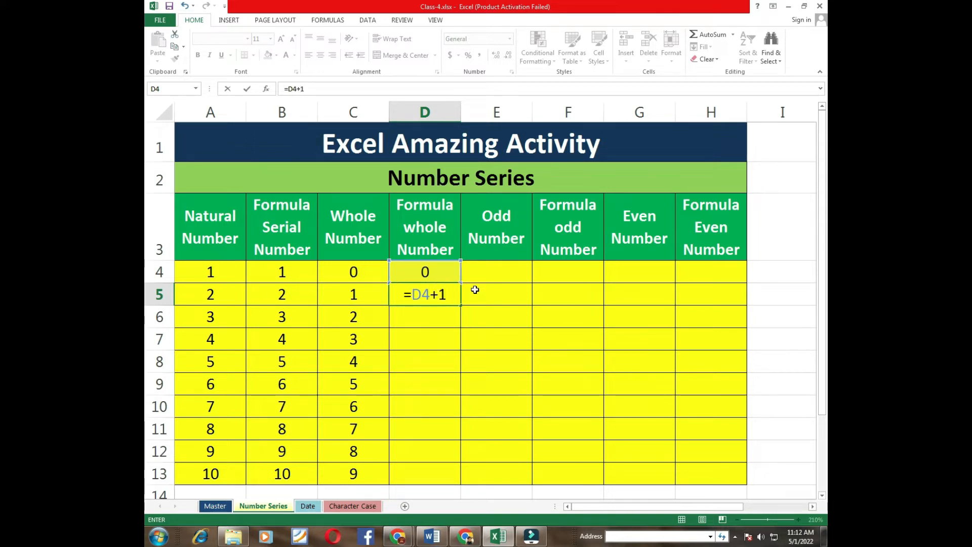
key("Return")
key("Up")
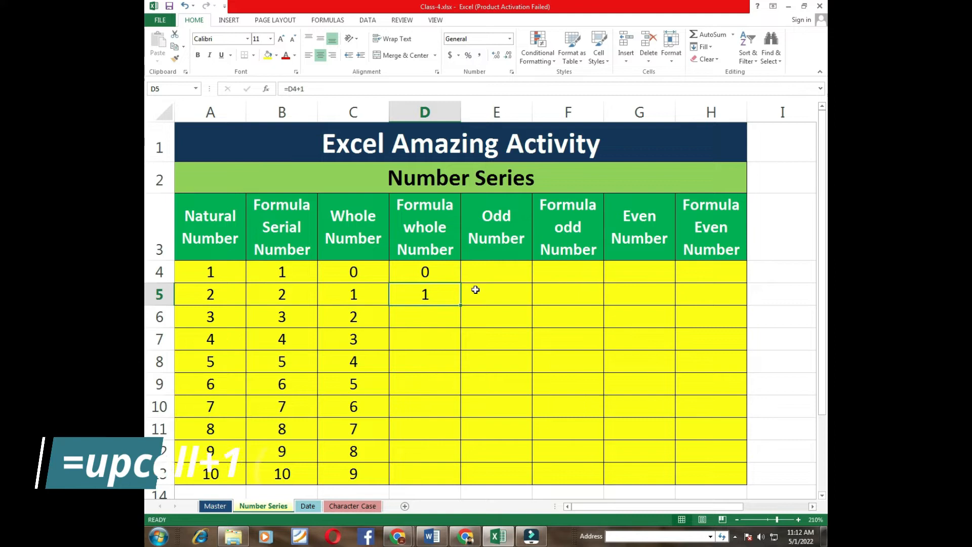
left_click_drag(462, 306, 456, 469)
Enter 1 in E4 and 3 in E5 as the first two values of the Odd Number column.
left_click(504, 273)
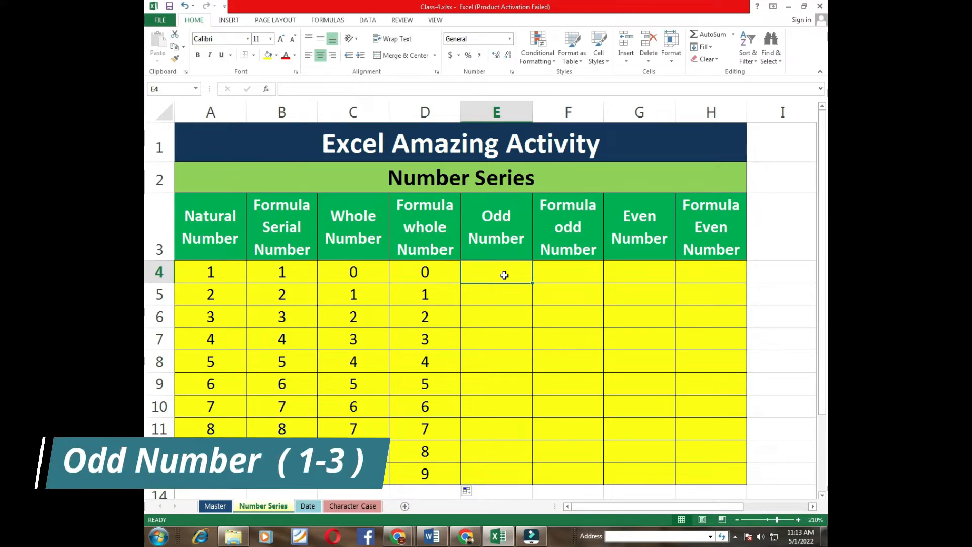
type("1")
key("Return")
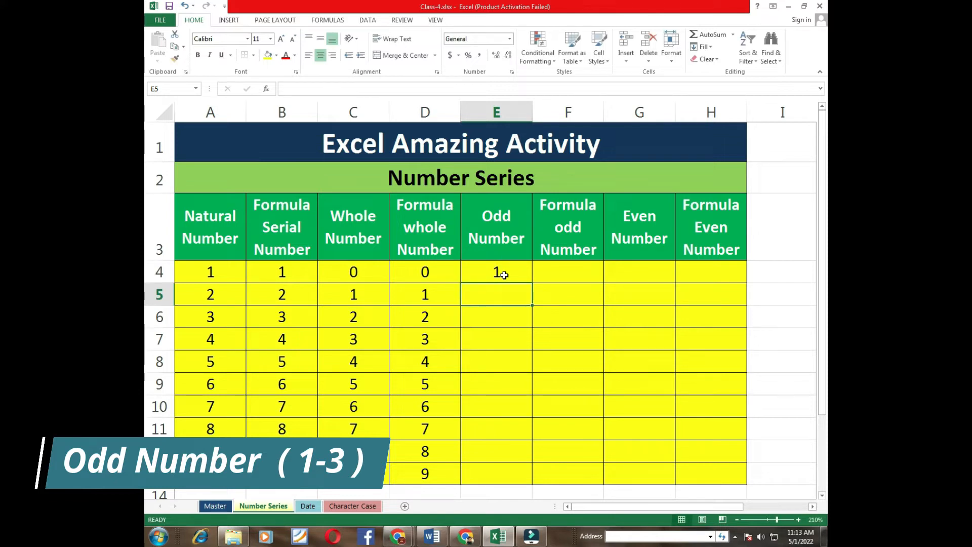
type("3")
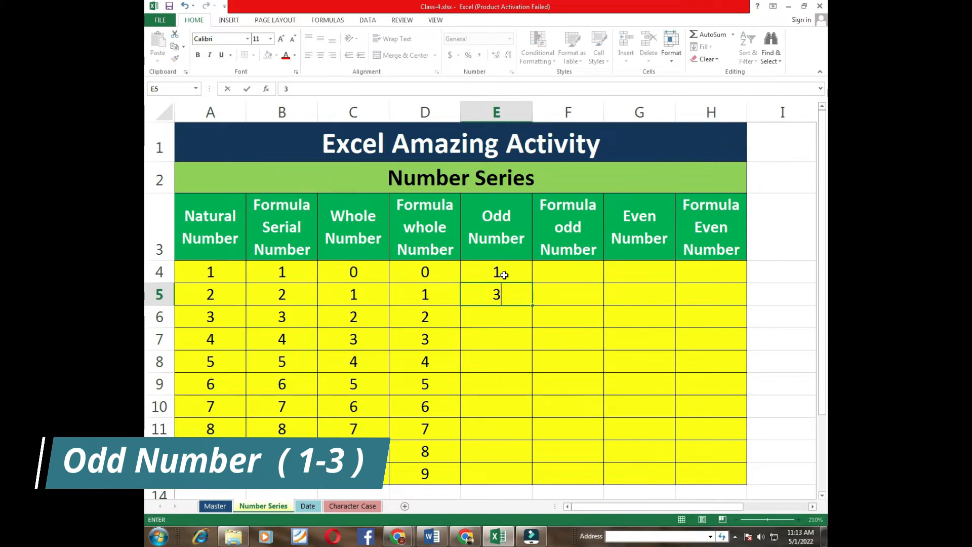
key("Return")
Fill the series from E4:E5 down the Odd Number column to E13.
key("Up")
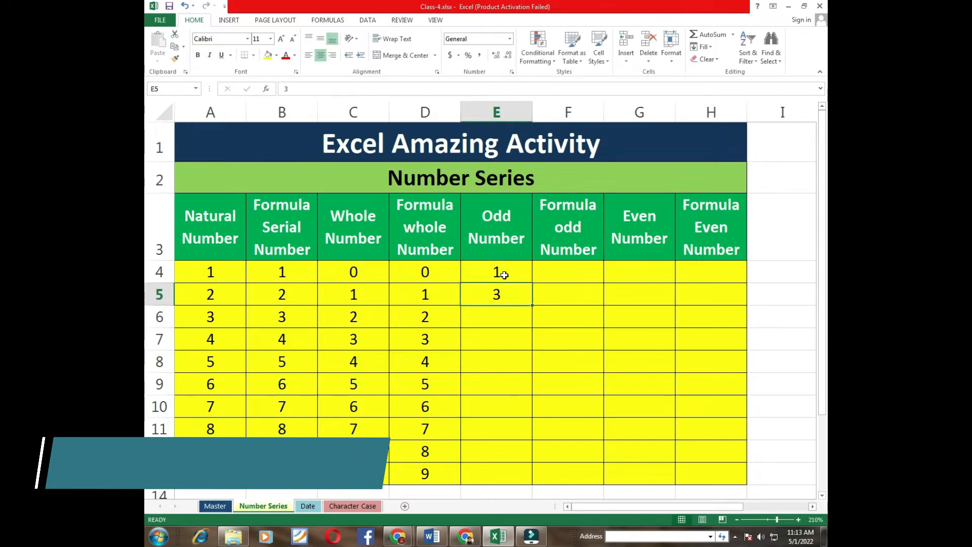
left_click(504, 275)
key("shift+Down")
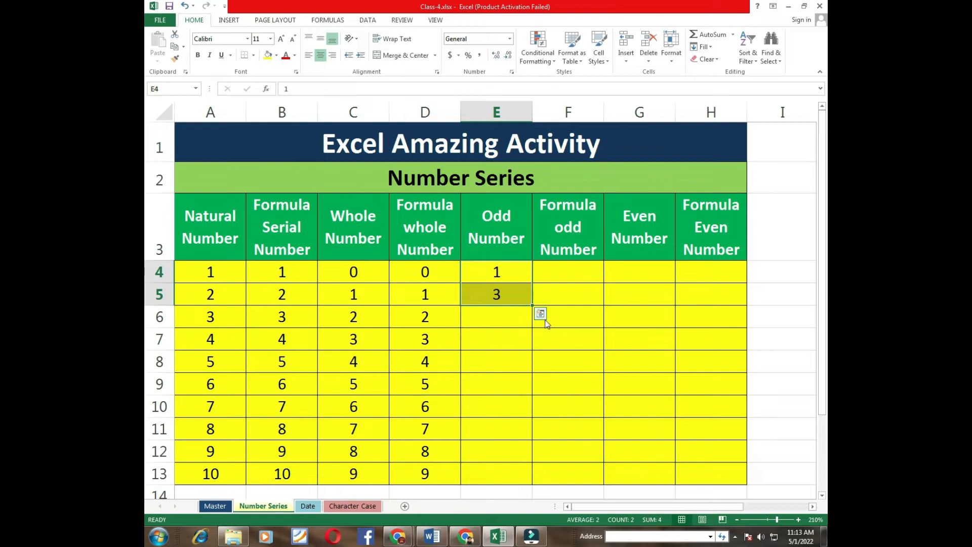
left_click_drag(532, 305, 535, 481)
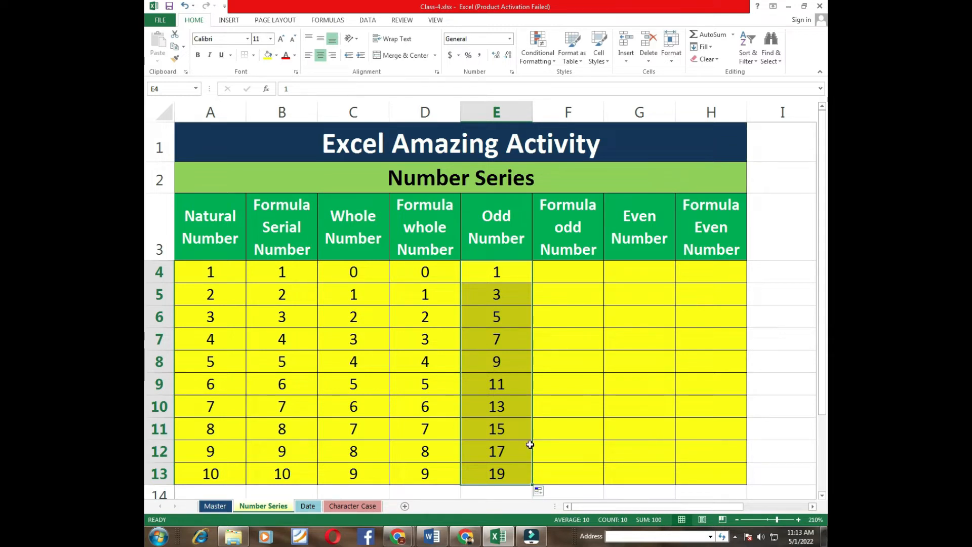
Enter 1 in F4 as the starting value of the Formula odd Number column.
left_click(567, 278)
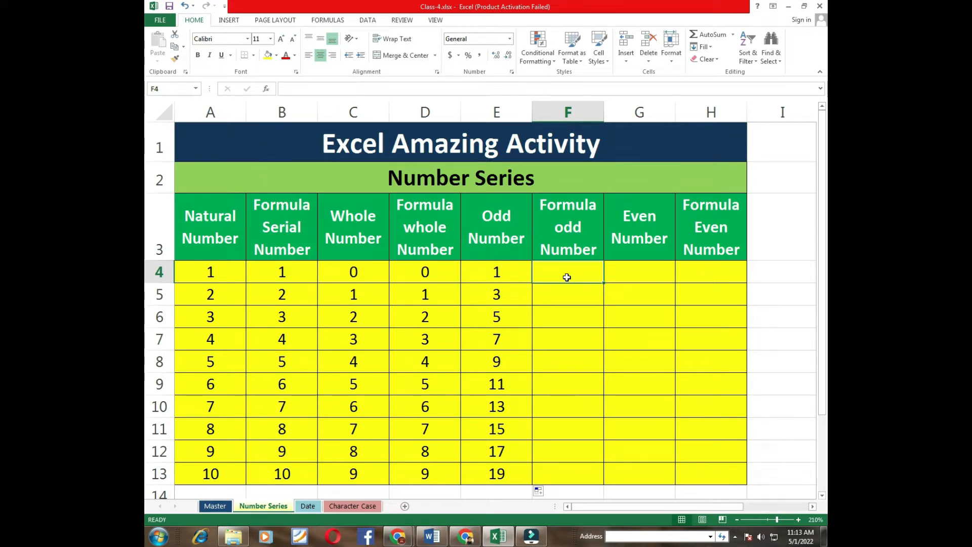
type("1")
key("Return")
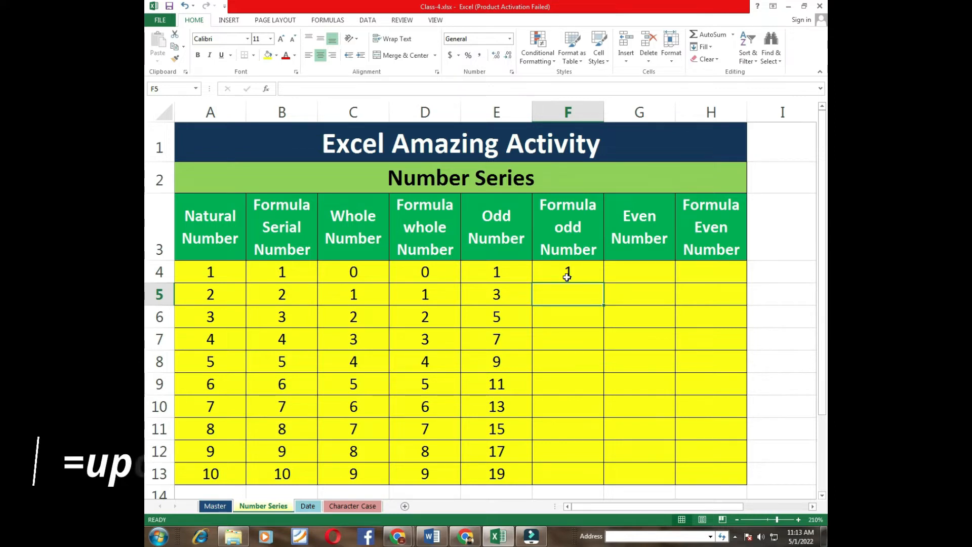
Enter the formula =F4+2 in F5 and fill it down the Formula odd Number column to F13.
type("=")
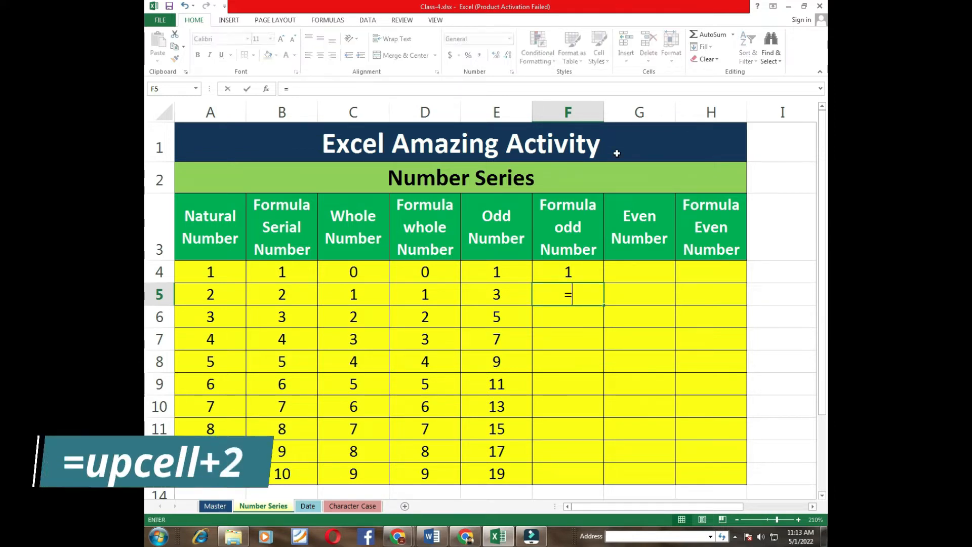
key("Up")
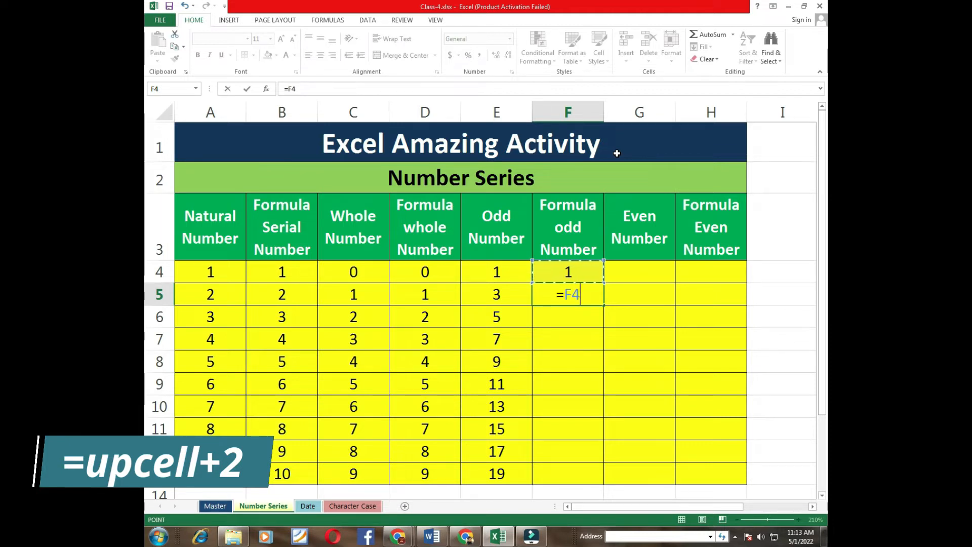
type("+2")
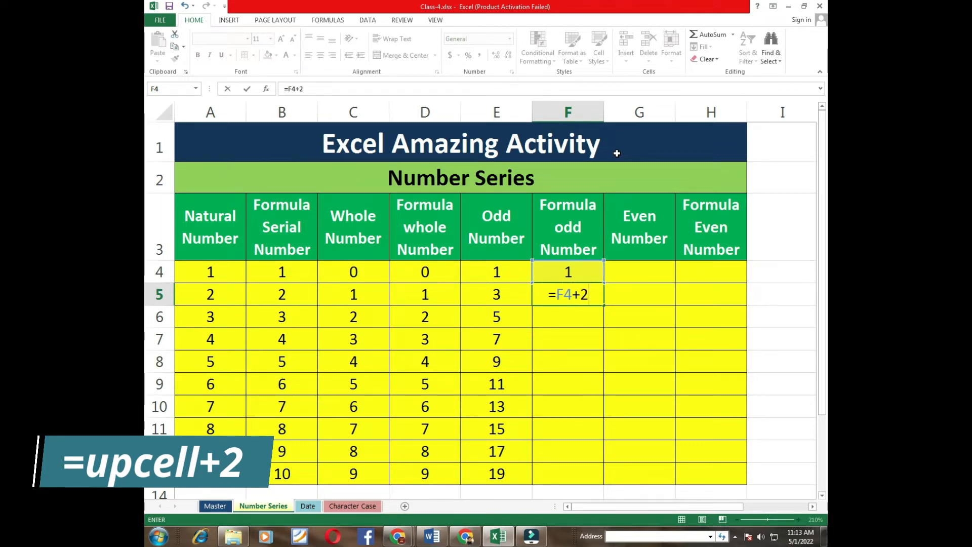
key("Return")
key("Up")
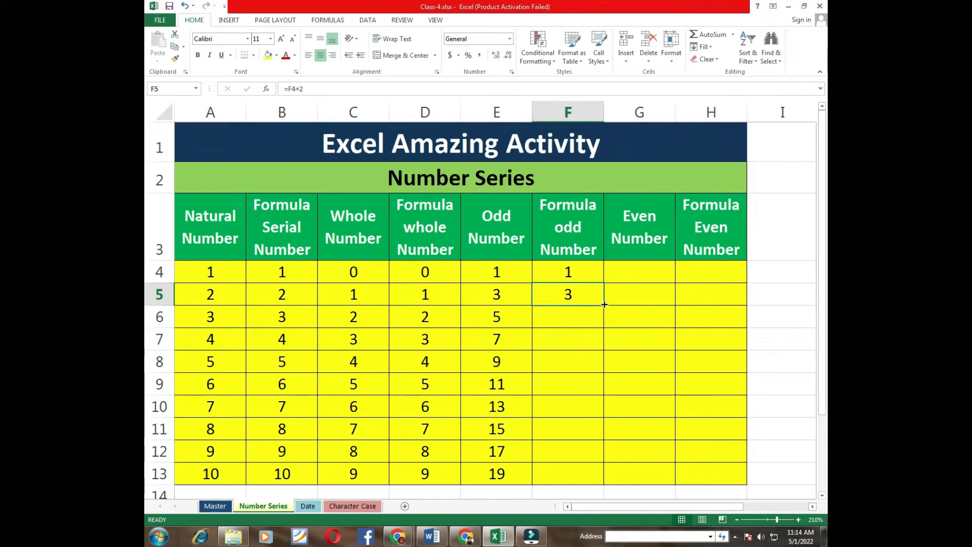
left_click_drag(604, 304, 599, 483)
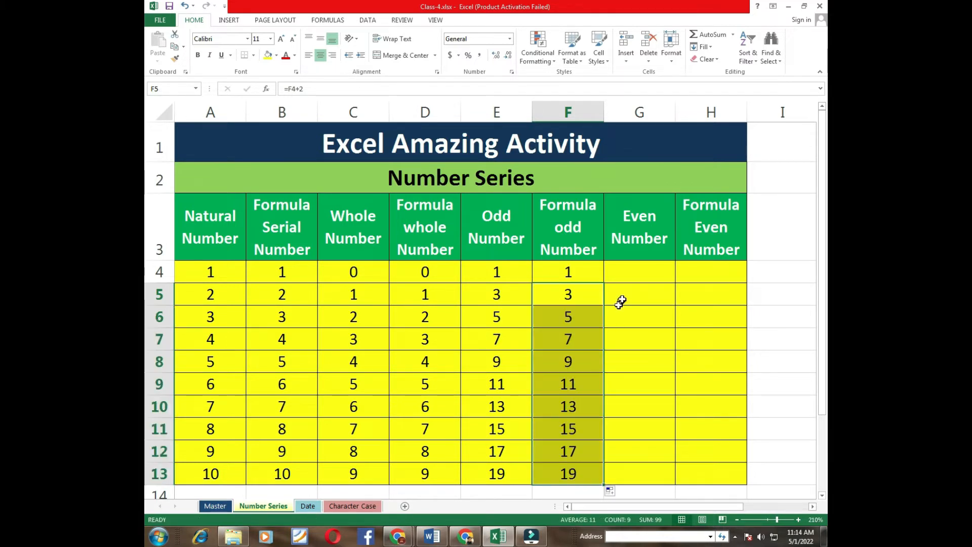
Enter 2 in G4 and 4 in G5 as the first two values of the Even Number column.
left_click(633, 273)
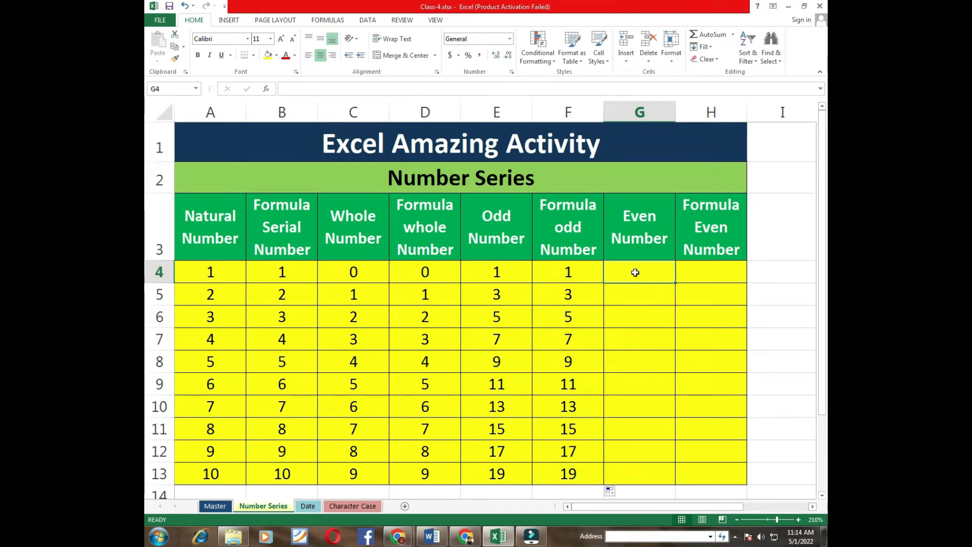
type("2")
key("Return")
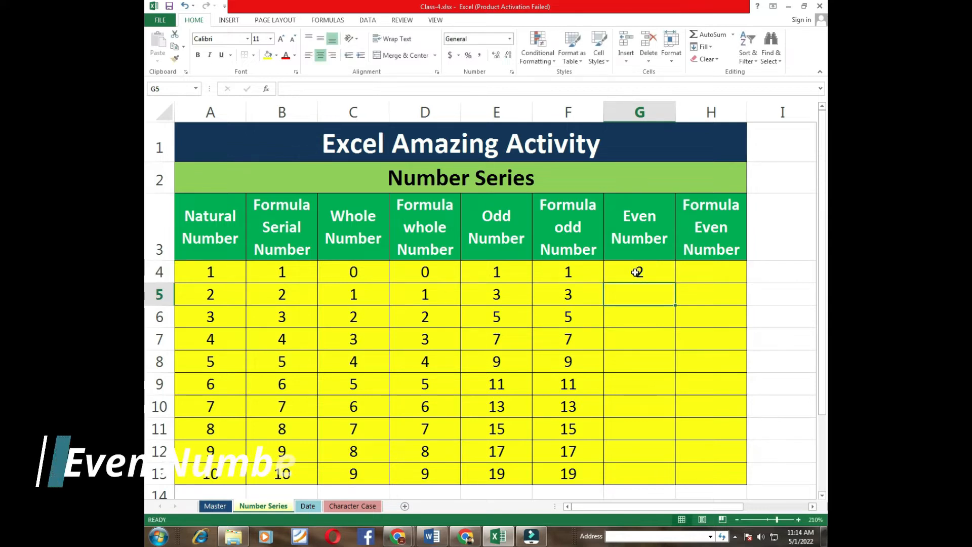
type("4")
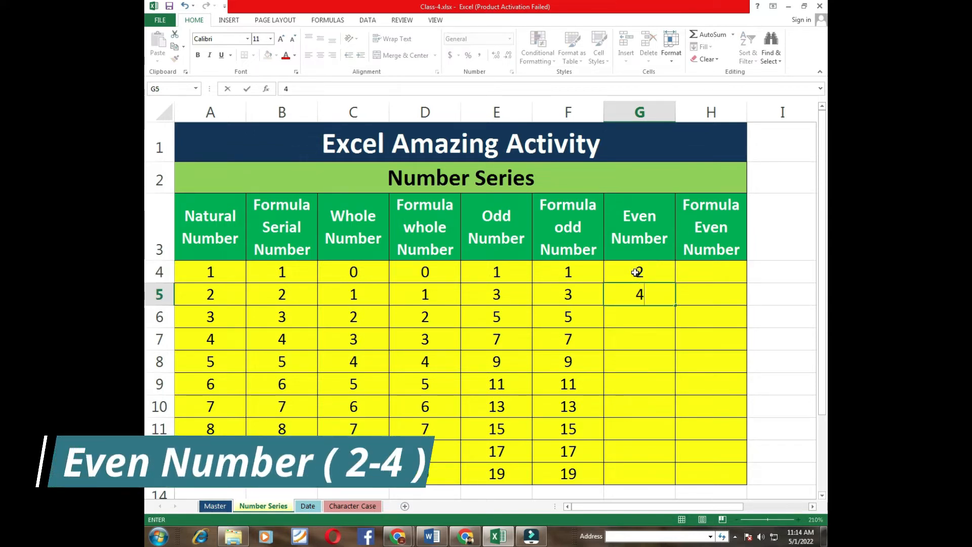
key("Return")
Fill the series from G4:G5 down the Even Number column to G13.
key("Up")
key("Up")
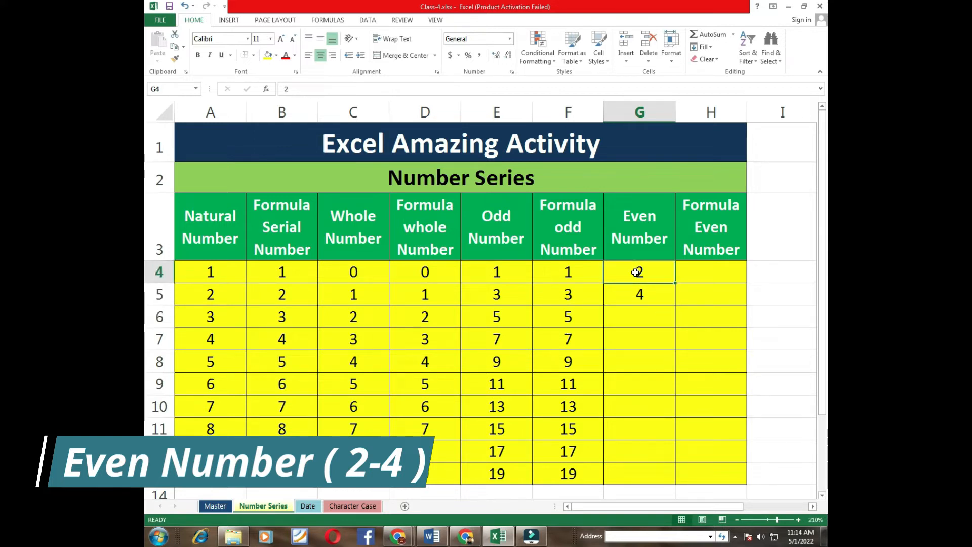
key("shift+Down")
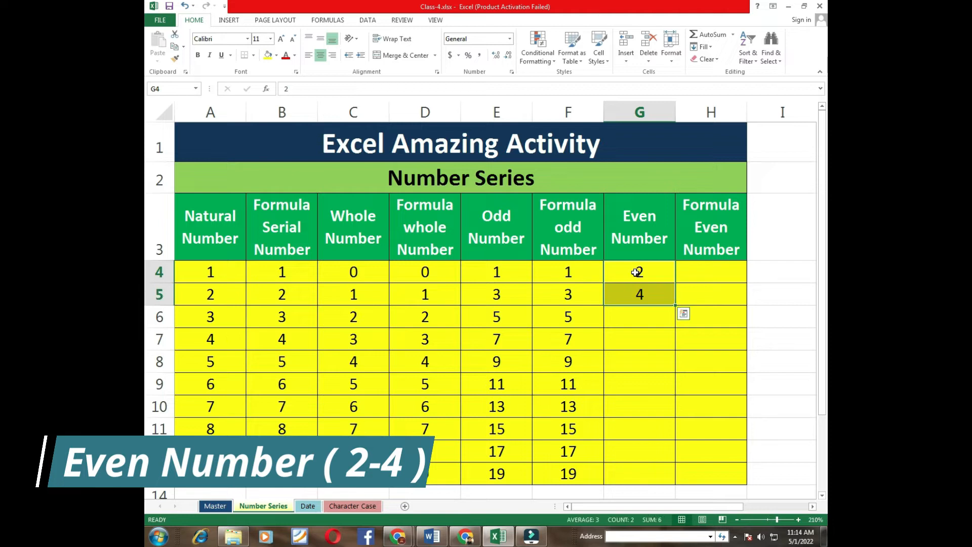
double_click(675, 305)
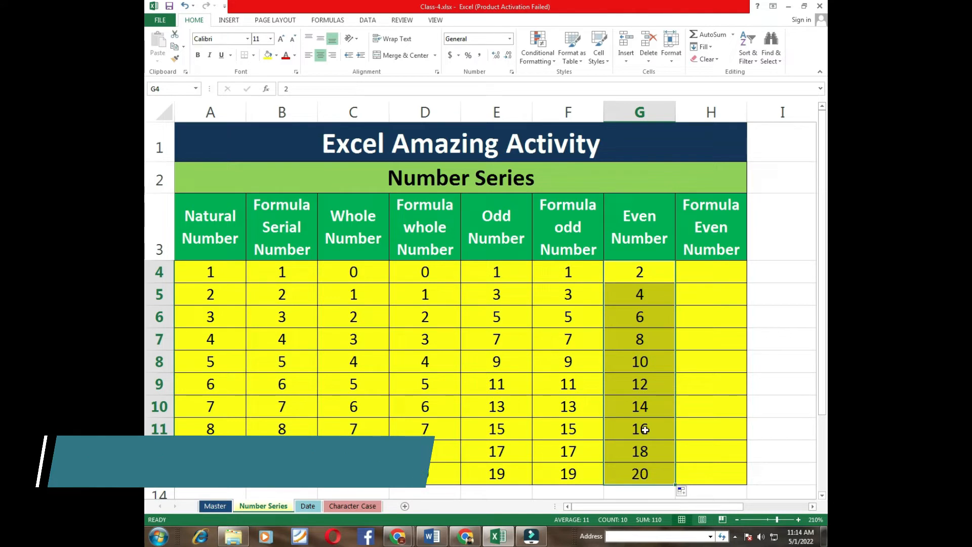
Enter 2 in H4 as the starting value of the Formula Even Number column.
left_click(700, 270)
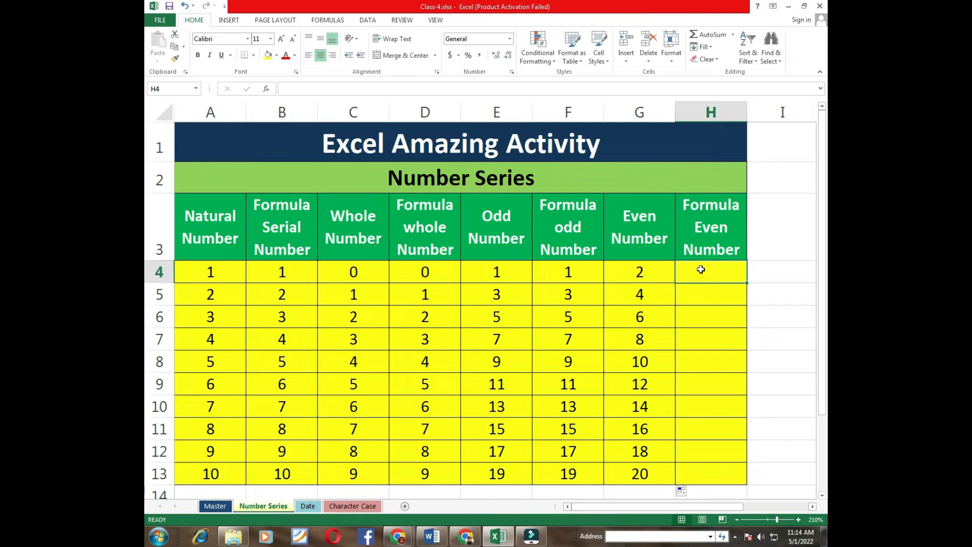
type("2")
key("Return")
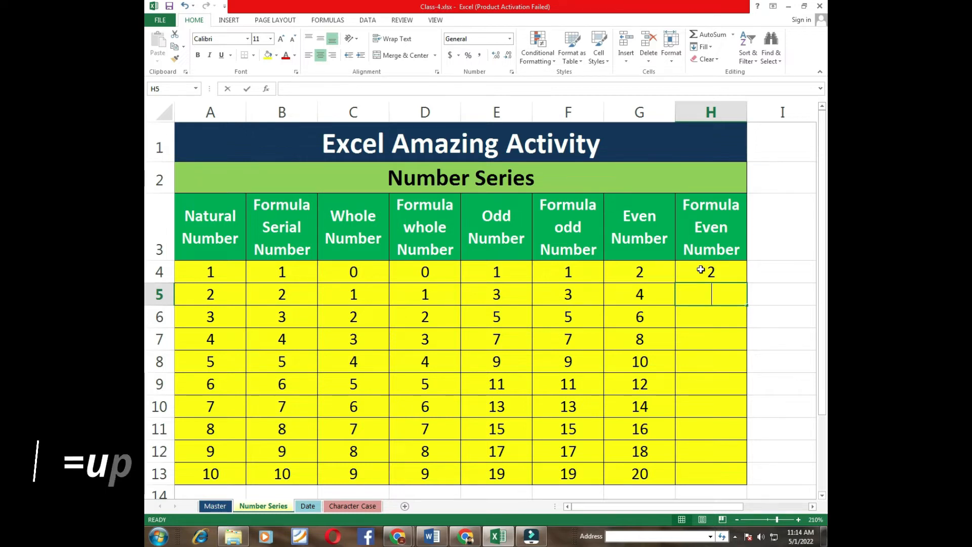
Enter the formula =H4+2 in H5 and fill it down the Formula Even Number column to H13.
type("=")
left_click(701, 269)
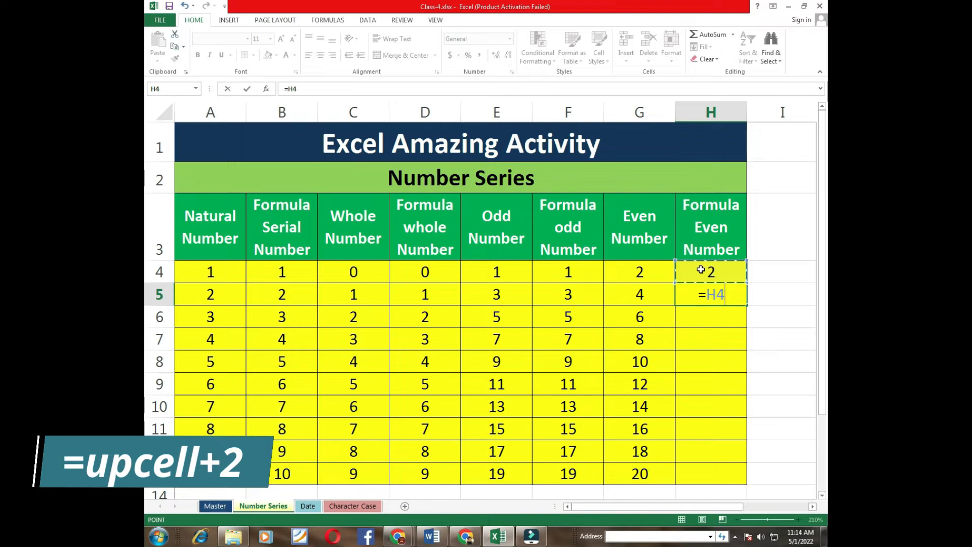
type("+2")
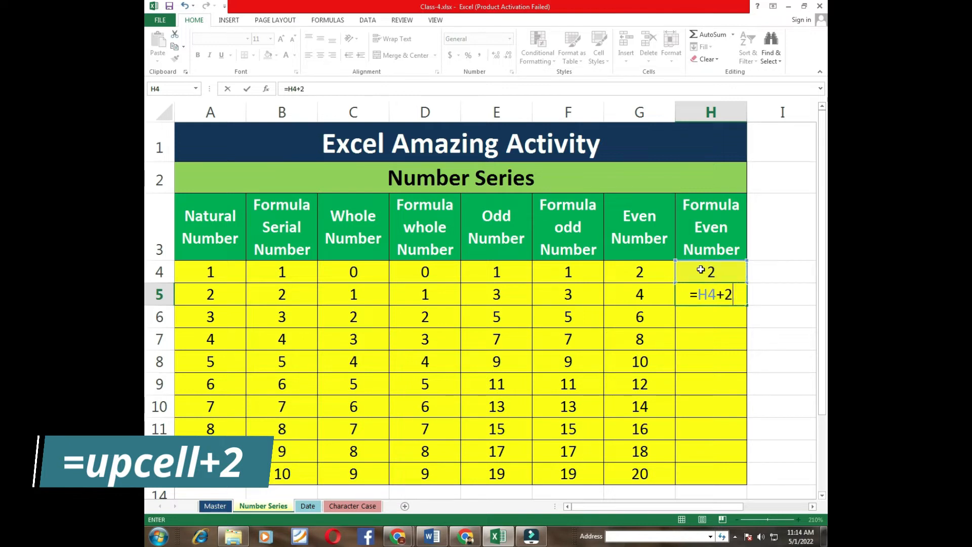
key("Return")
key("Up")
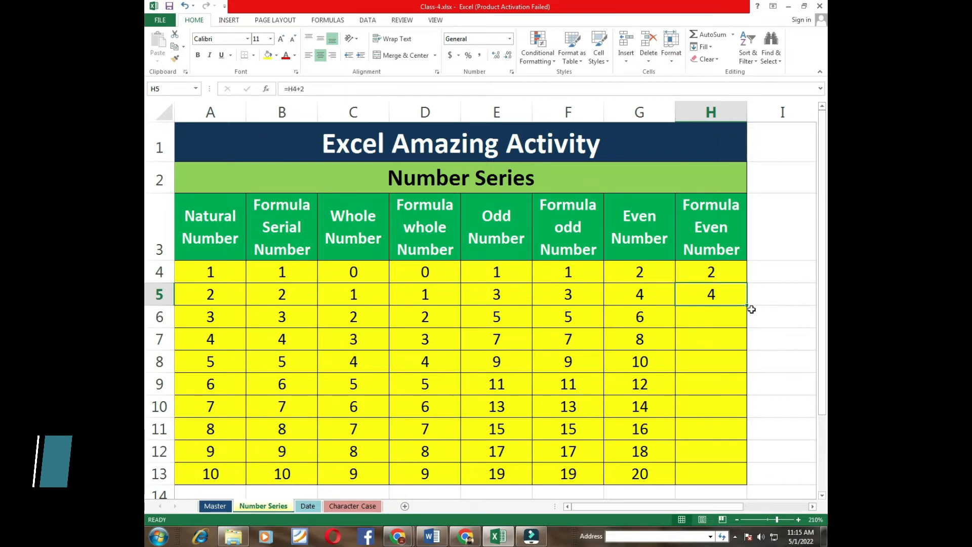
left_click_drag(745, 307, 726, 488)
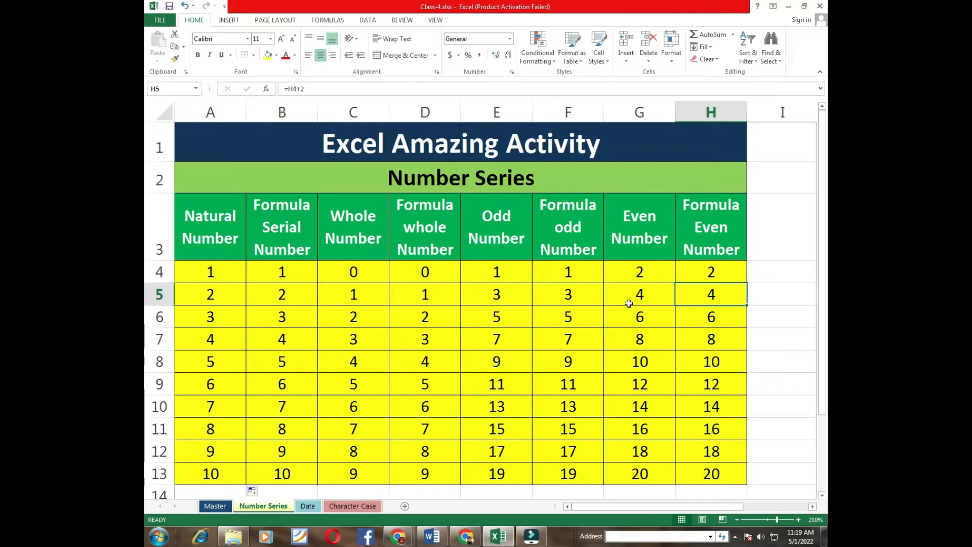
On the Date sheet, enter Mon in A4 and fill the short weekday names down to A15.
left_click(308, 509)
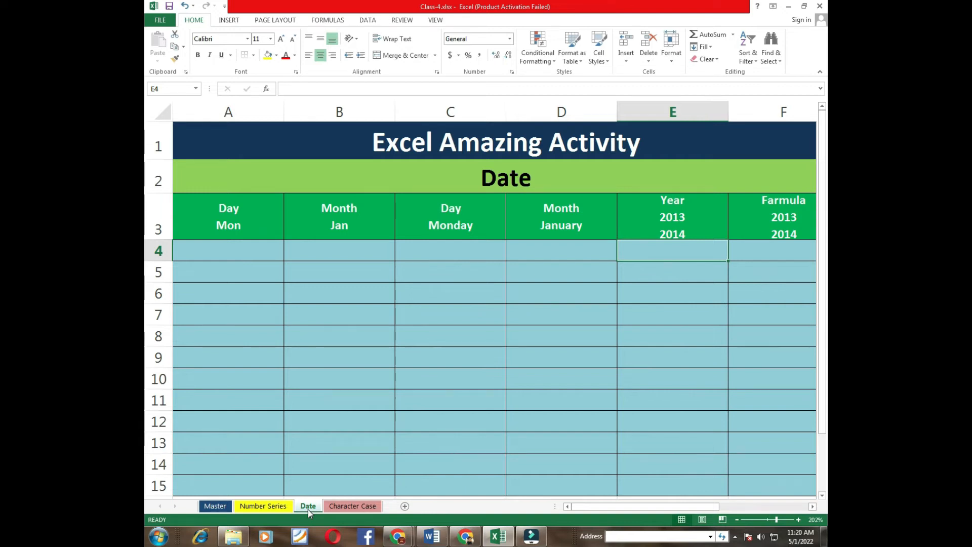
left_click(228, 255)
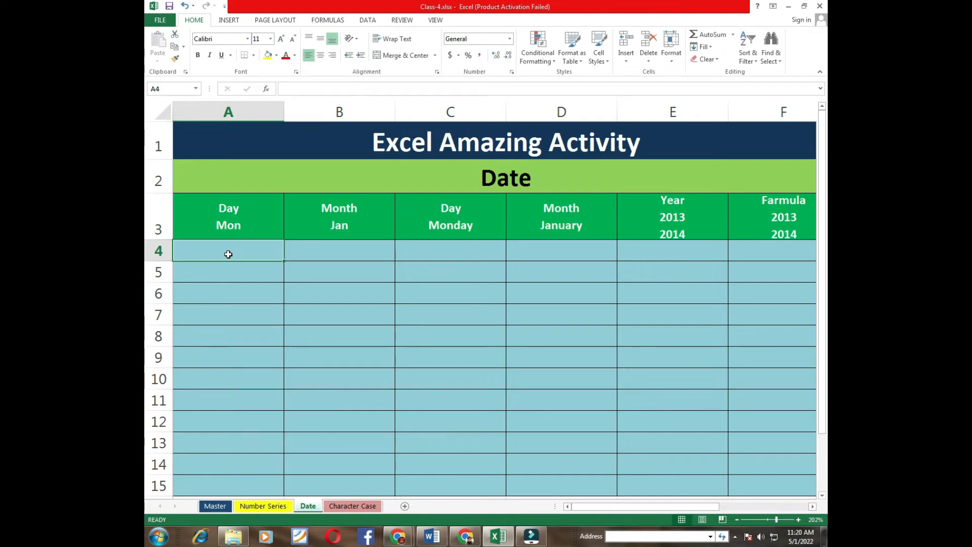
type("Mon")
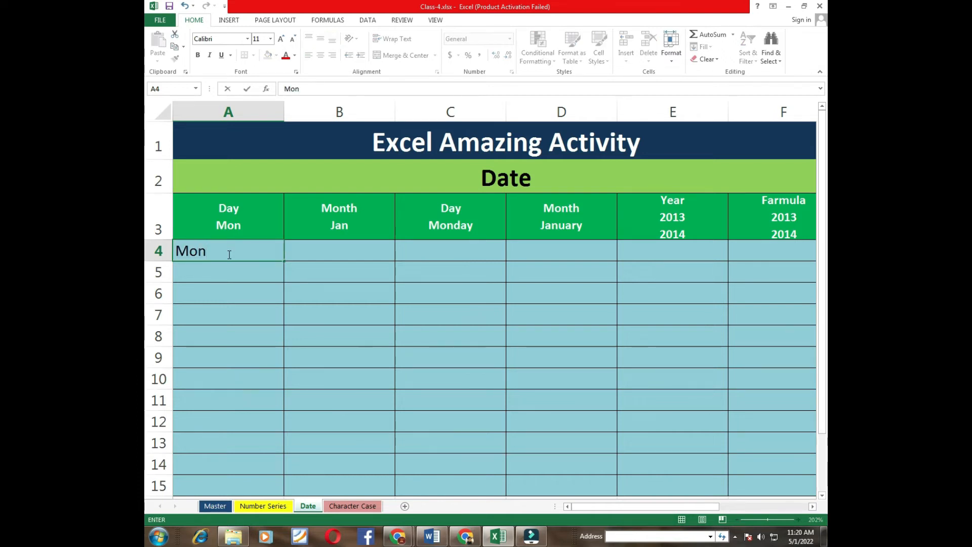
key("Return")
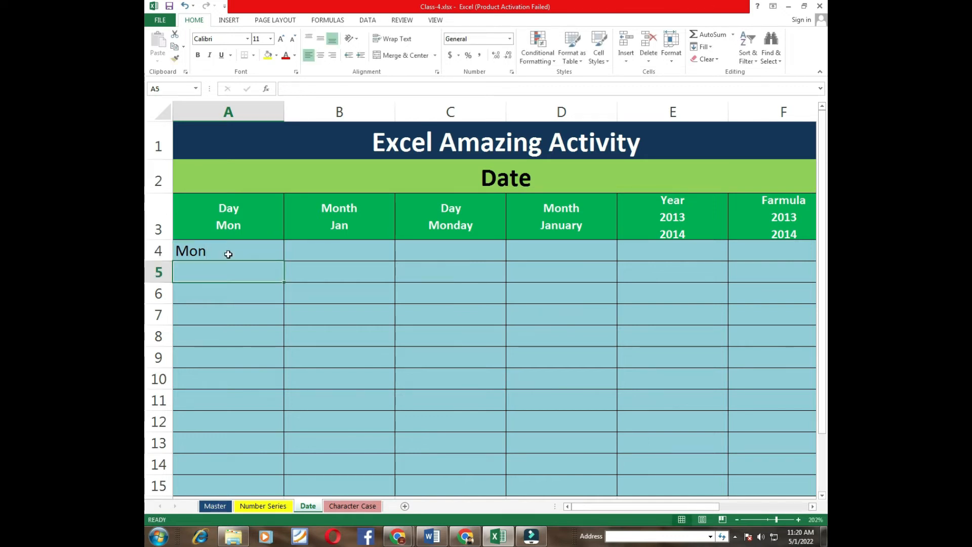
left_click(228, 254)
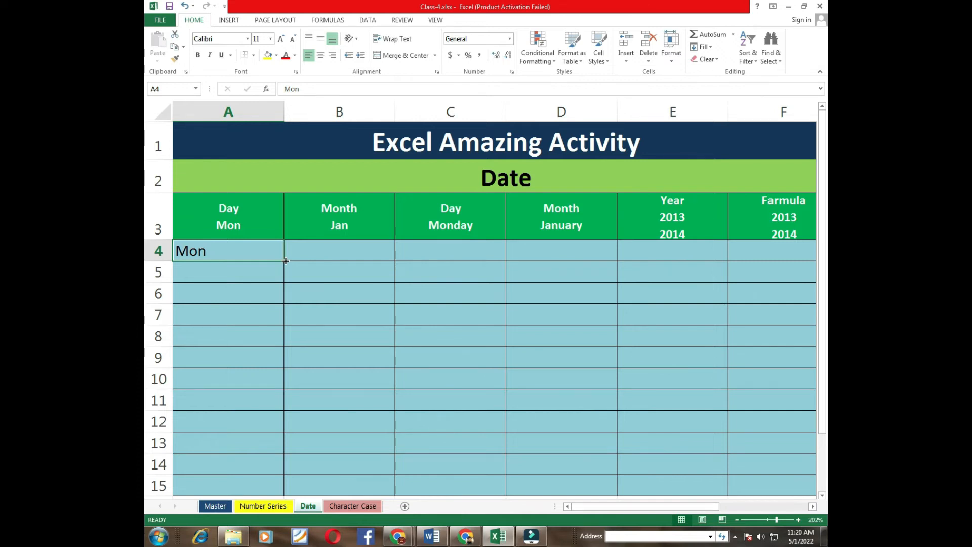
left_click_drag(285, 261, 265, 486)
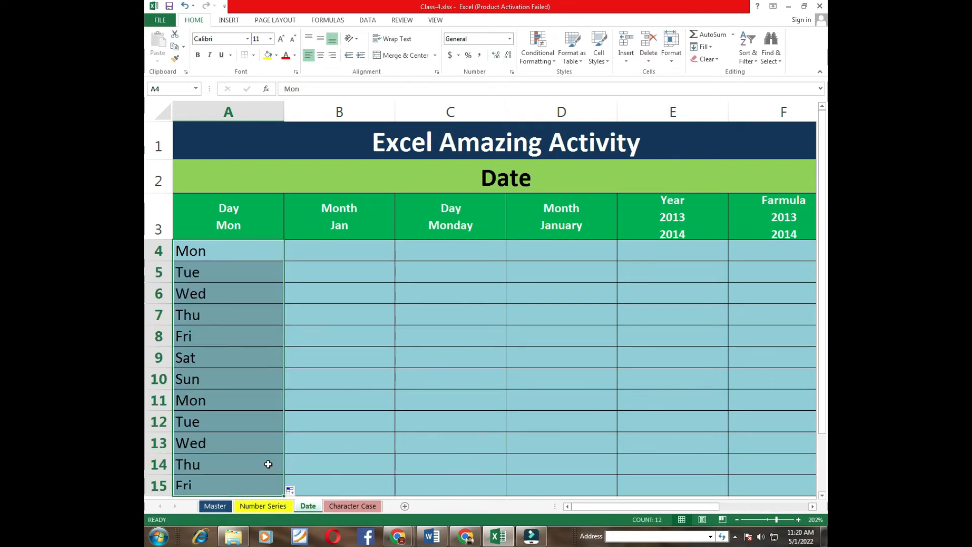
Enter Jan in B4 and fill the short month names down the column to B15.
left_click(346, 246)
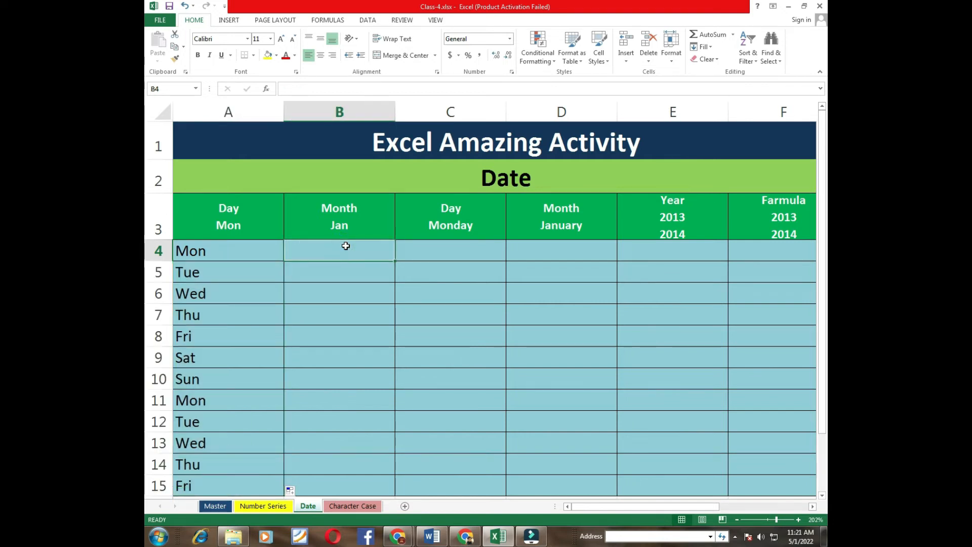
type("Jan")
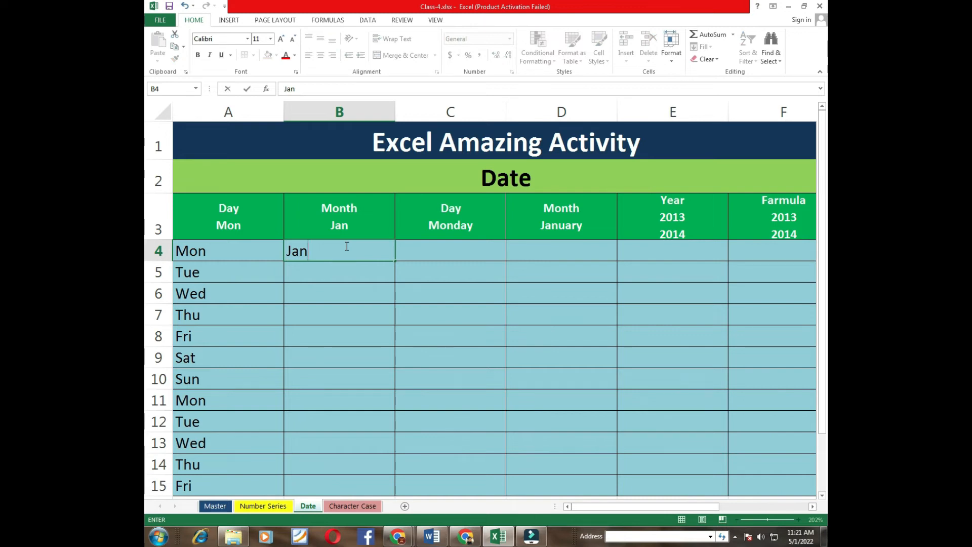
key("Return")
left_click(346, 246)
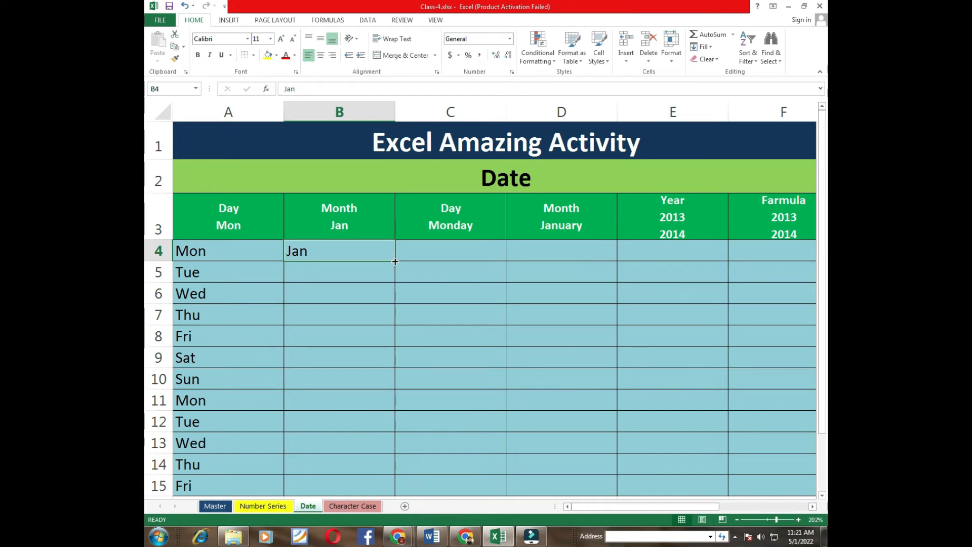
left_click_drag(395, 261, 380, 478)
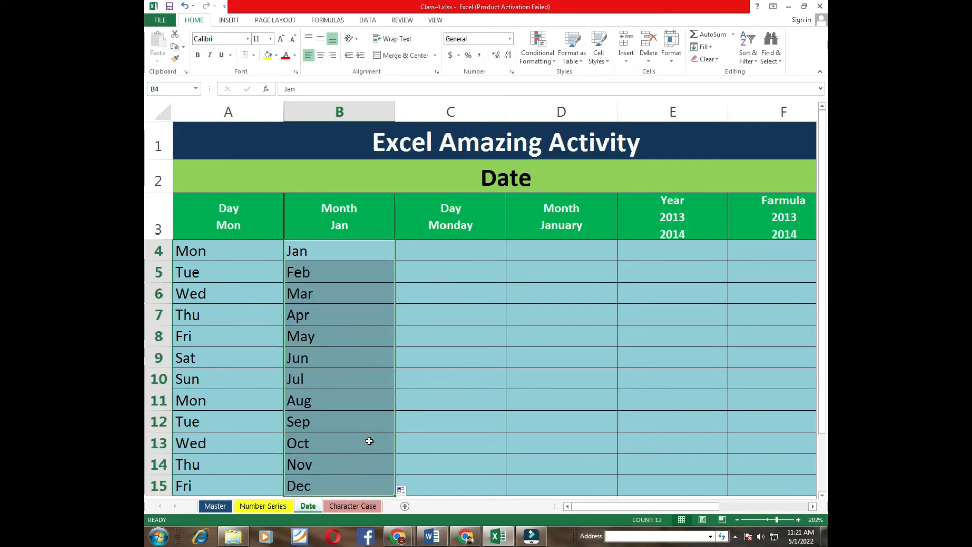
Enter Monday in C4 and fill the full weekday names down the column to C15.
left_click(420, 249)
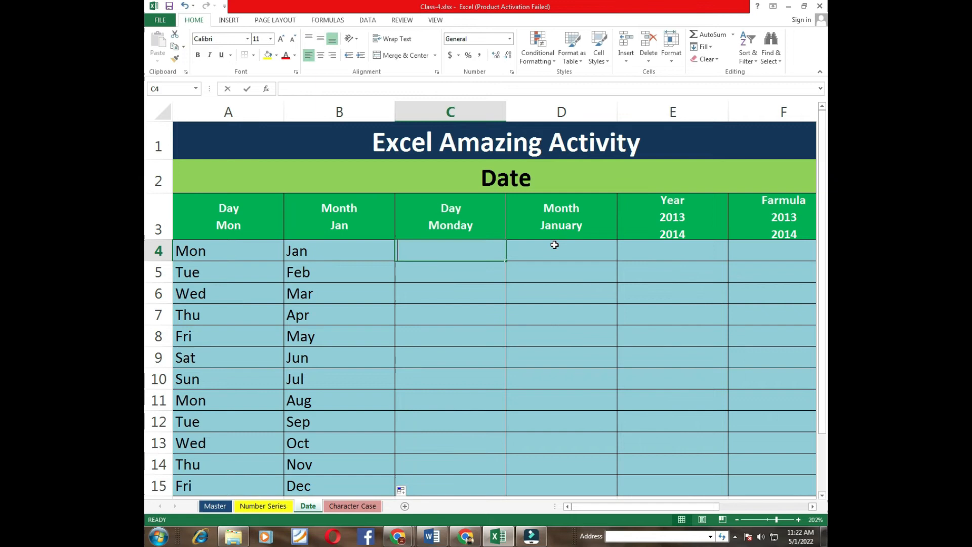
type("Monday")
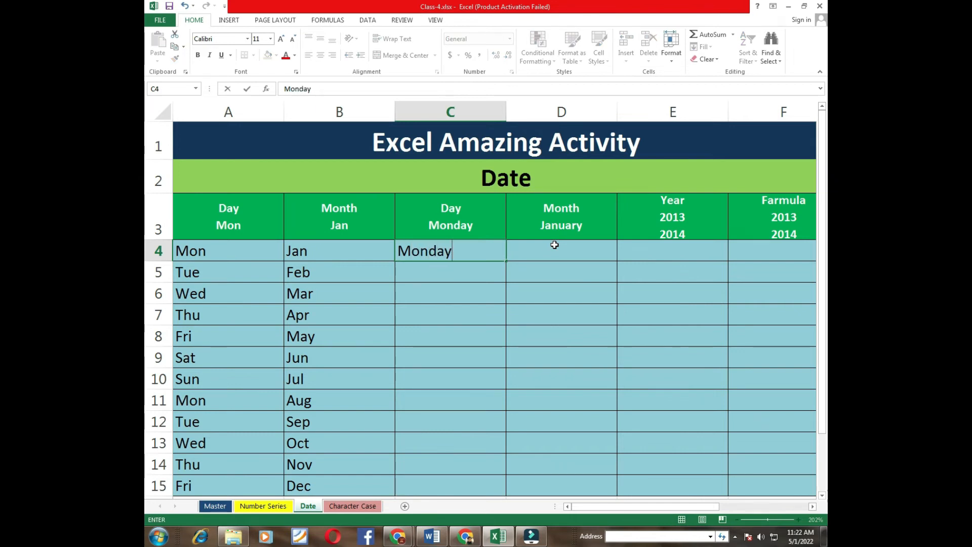
key("ctrl+Return")
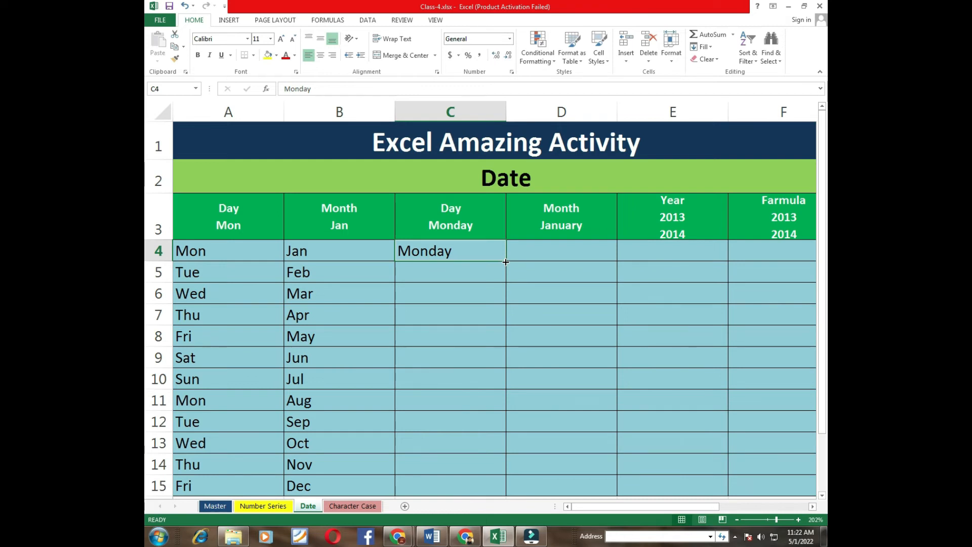
left_click_drag(506, 262, 511, 499)
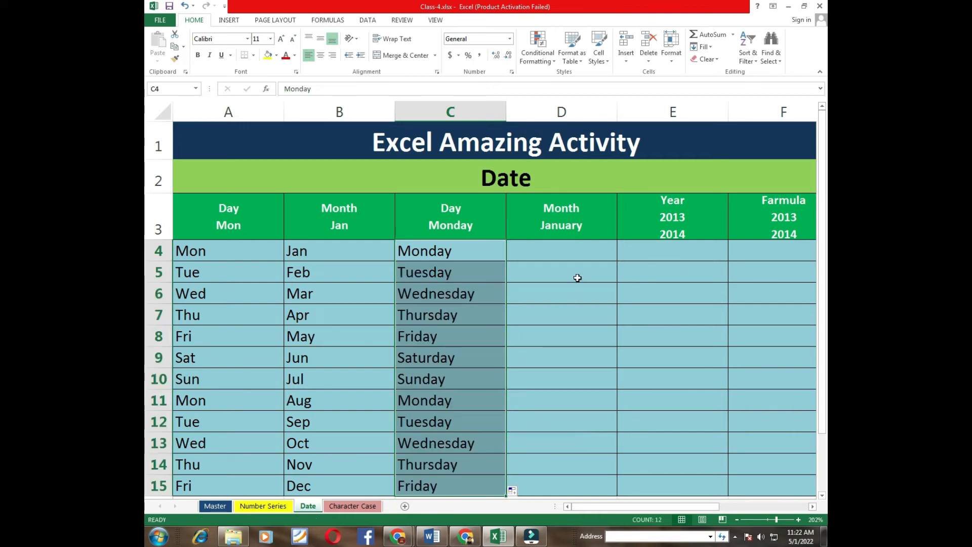
Enter January in D4 and fill the full month names down the column to D15.
left_click(549, 253)
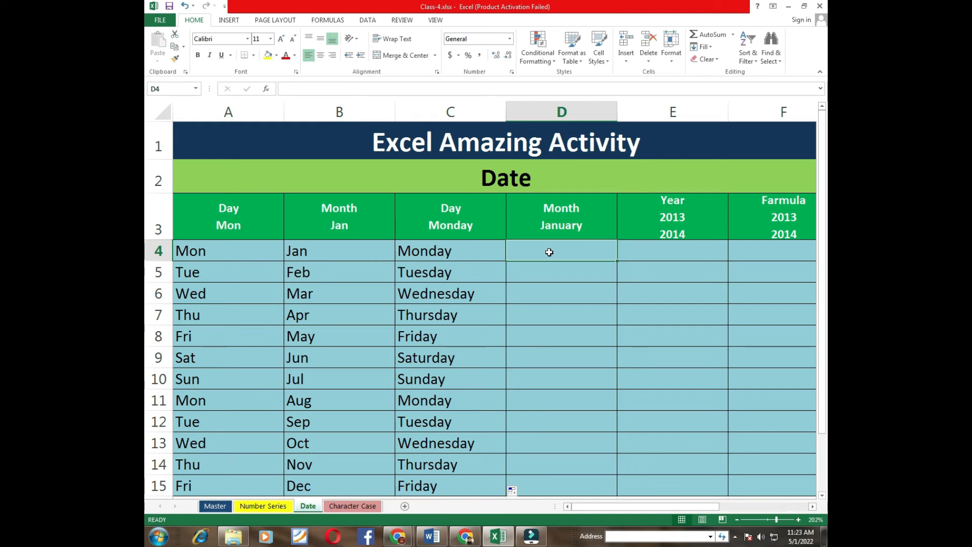
type("J")
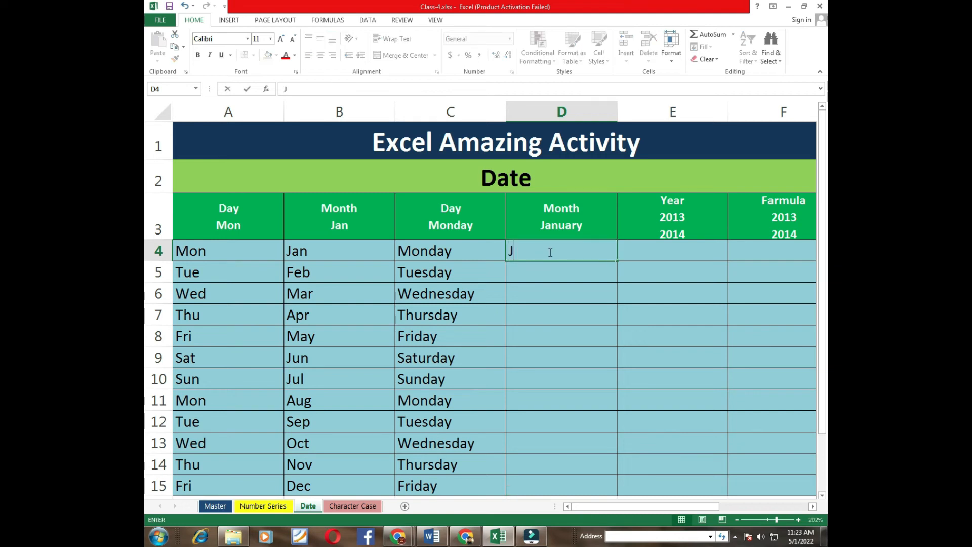
type("anuary")
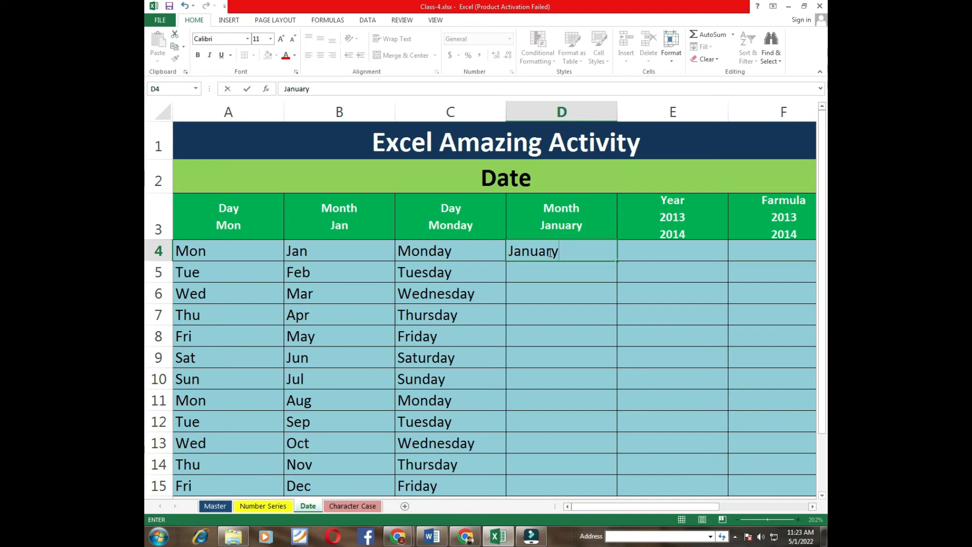
key("Return")
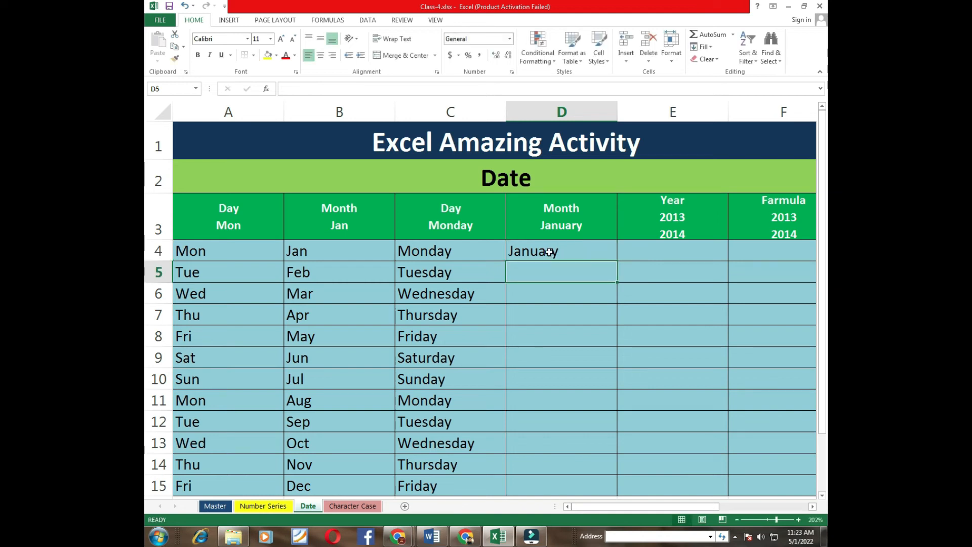
left_click(549, 252)
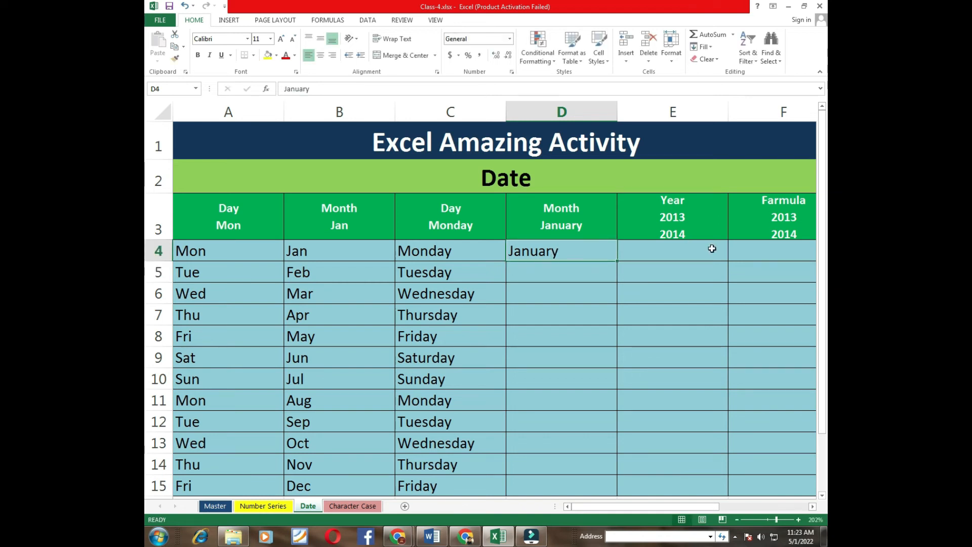
double_click(617, 261)
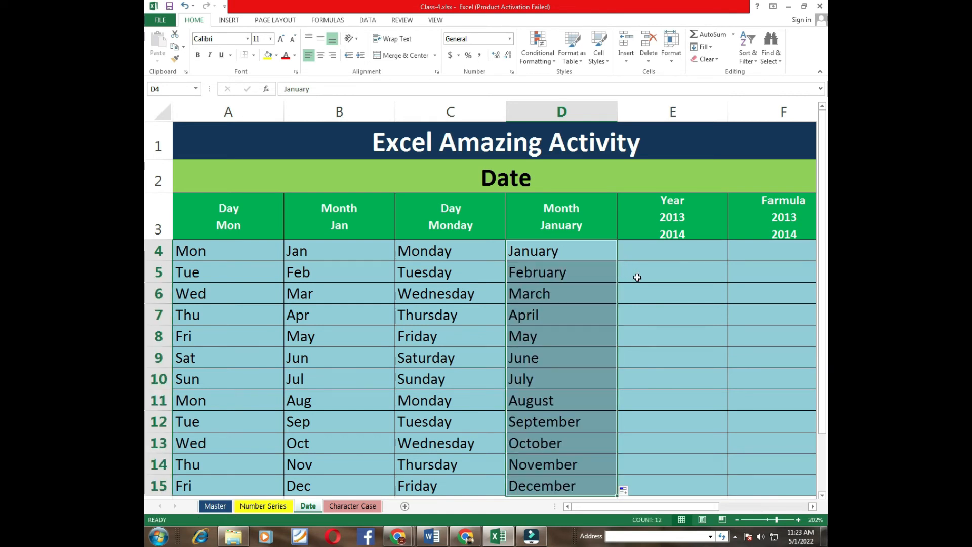
Enter the starting years 2013 in E4 and 2014 in E5 of the Year column.
left_click(671, 242)
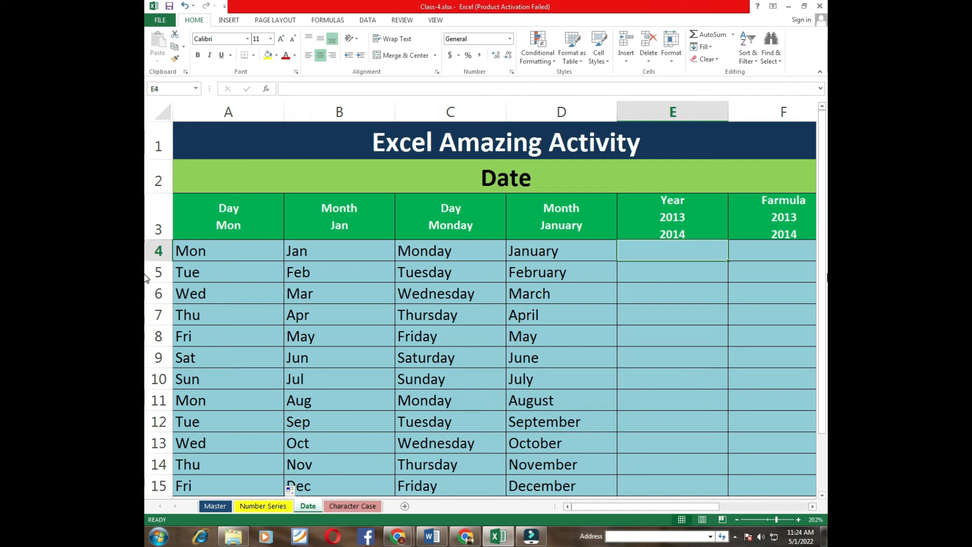
key("F2")
type("20")
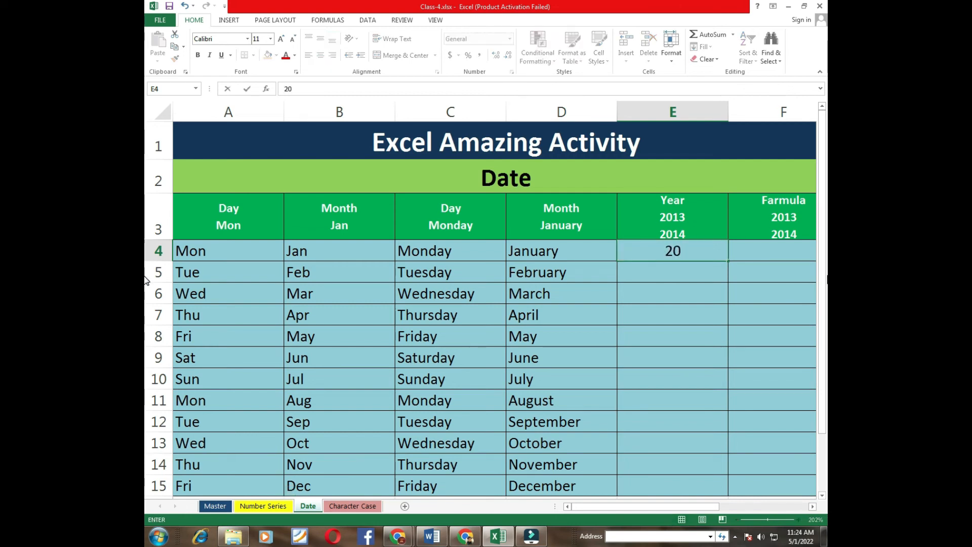
type("13")
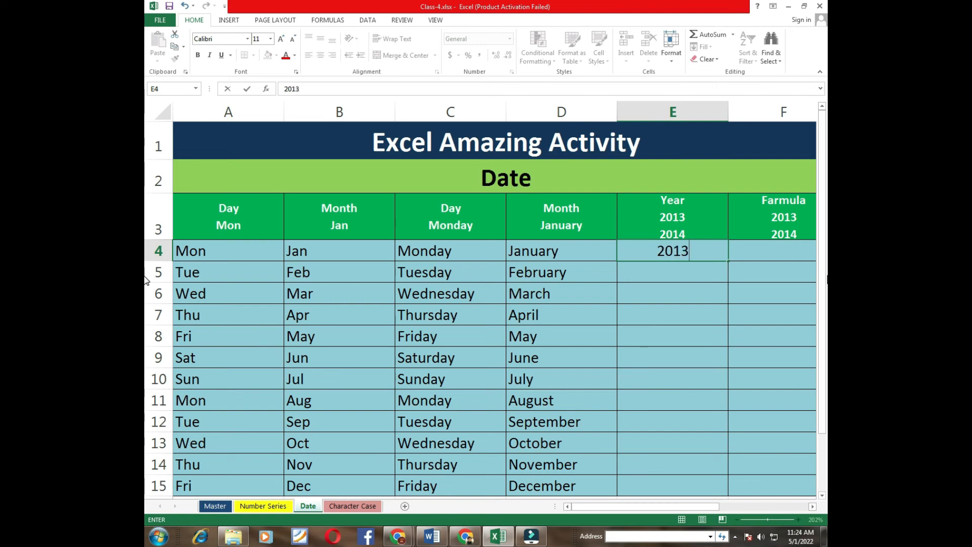
key("Return")
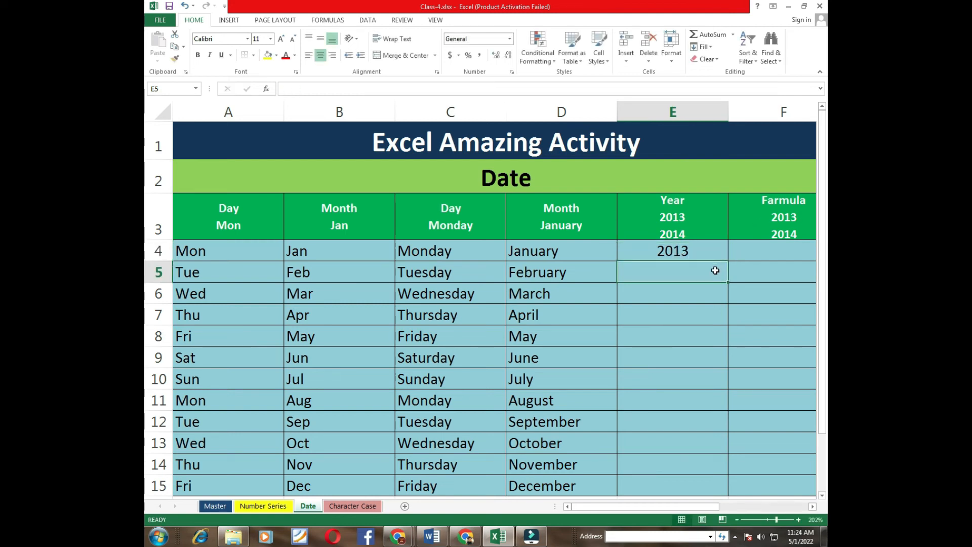
type("2014")
key("Return")
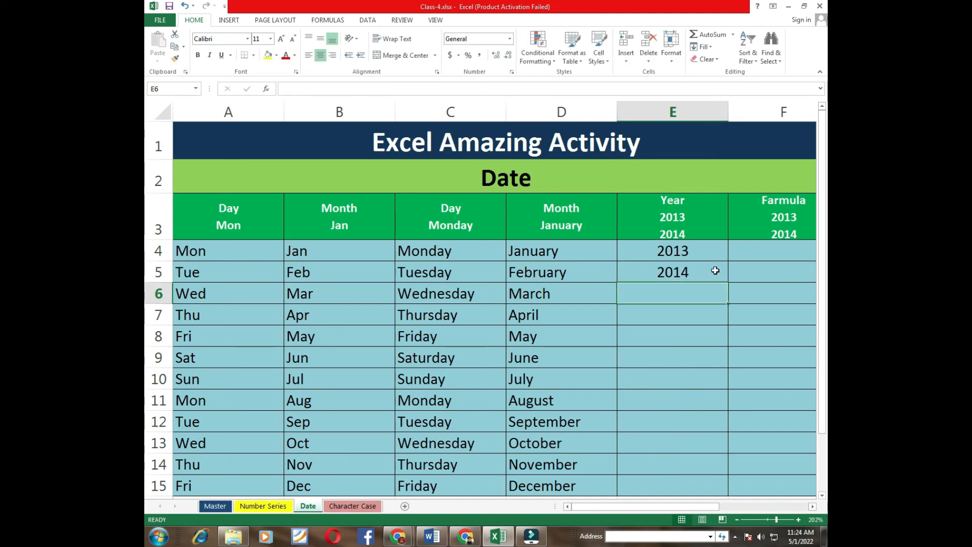
Extend the year series from E4:E5 down the column to E15.
left_click(670, 256)
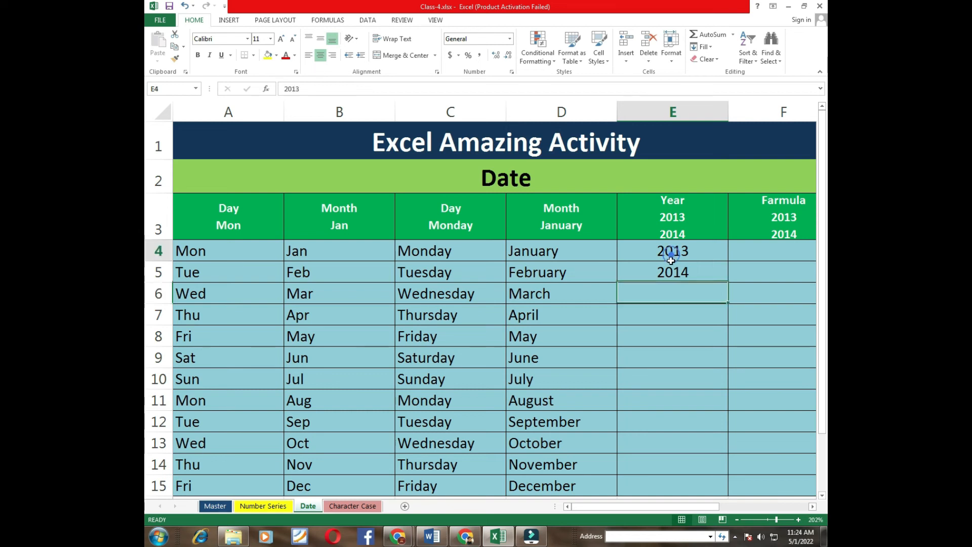
left_click_drag(671, 260, 672, 274)
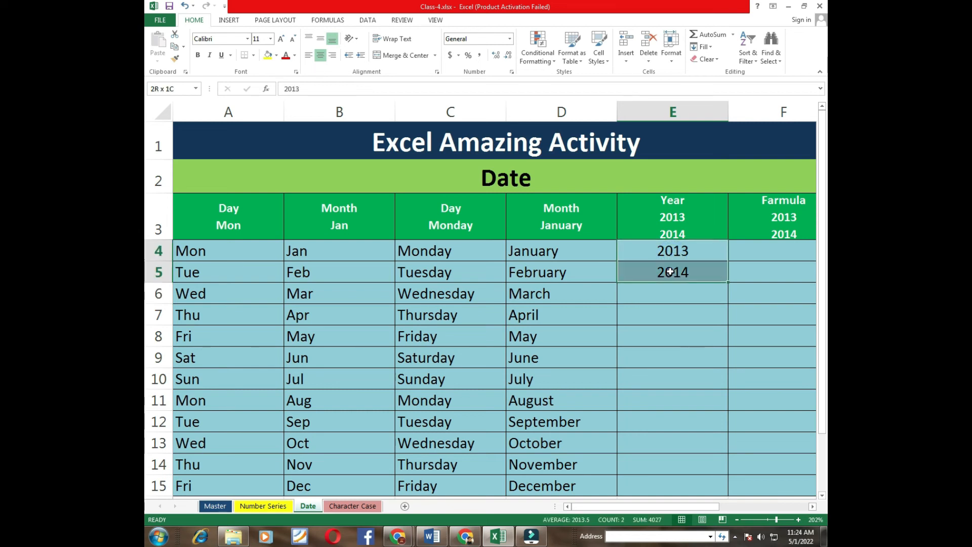
double_click(729, 283)
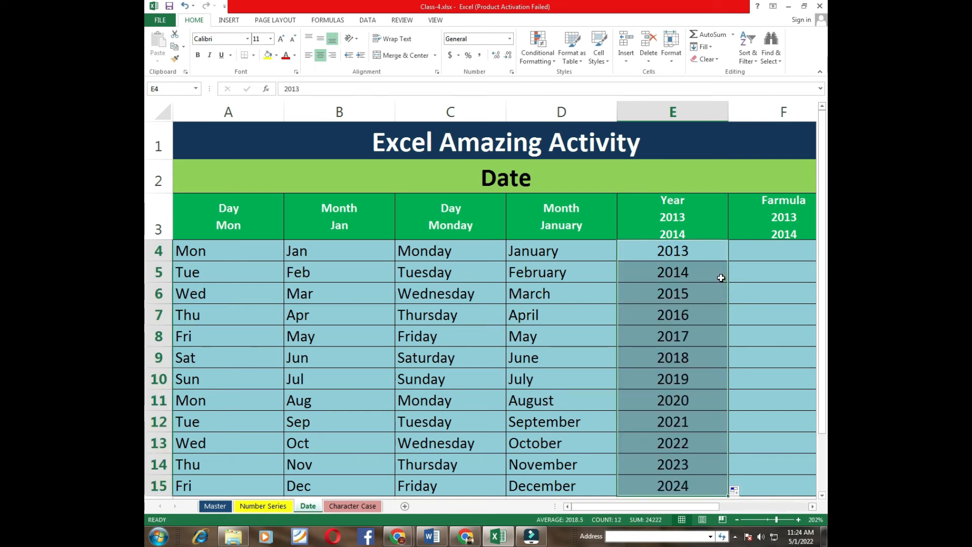
Enter 2013 in F4 and the formula =F4+1 in F5 of the Farmula column.
left_click(770, 254)
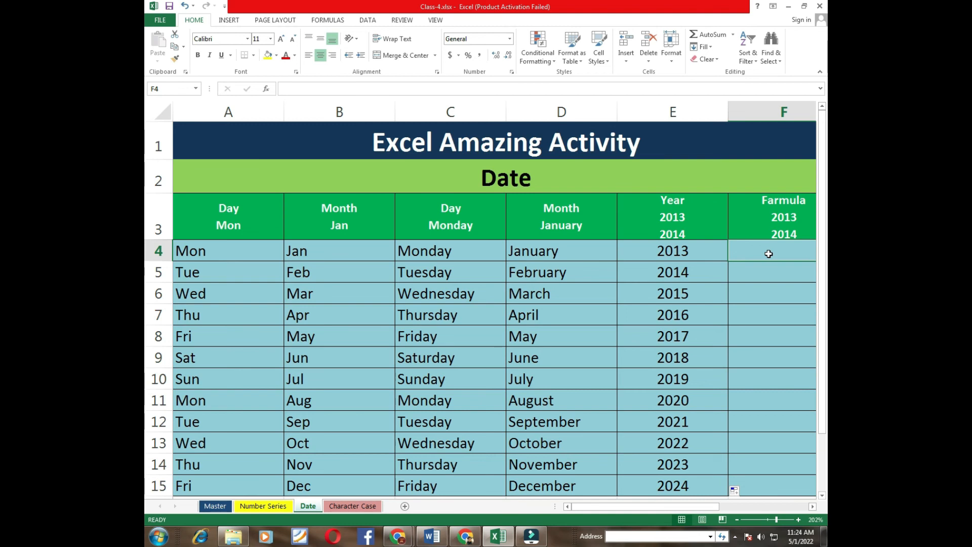
type("2013")
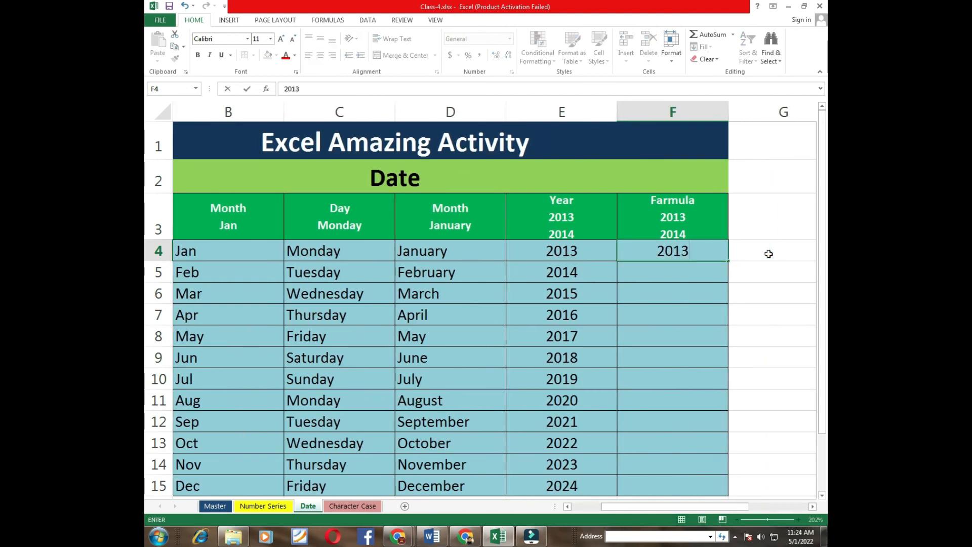
key("Return")
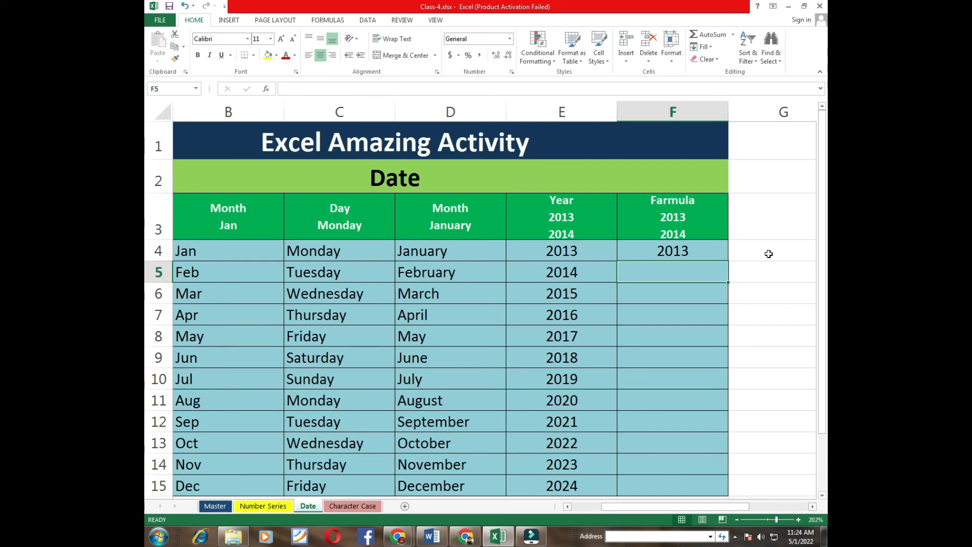
type("=")
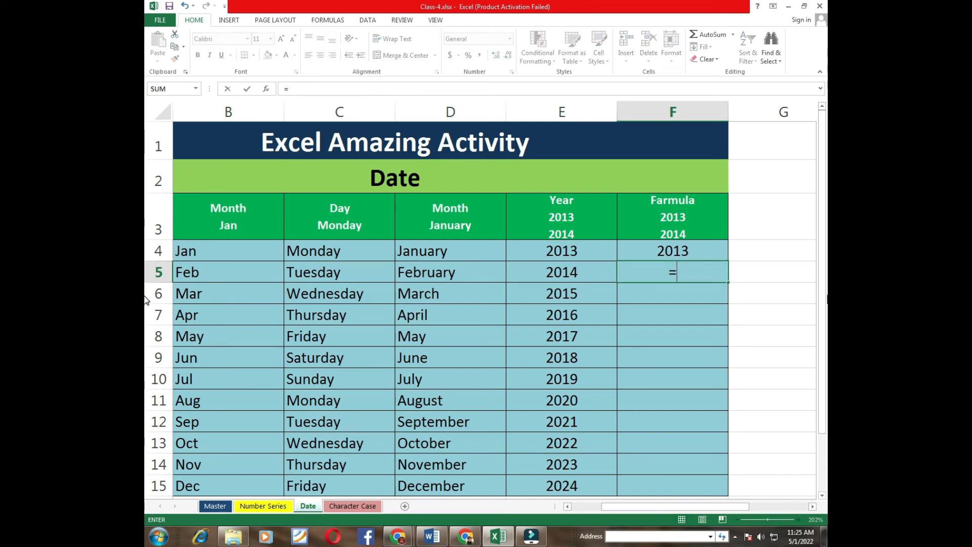
key("Up")
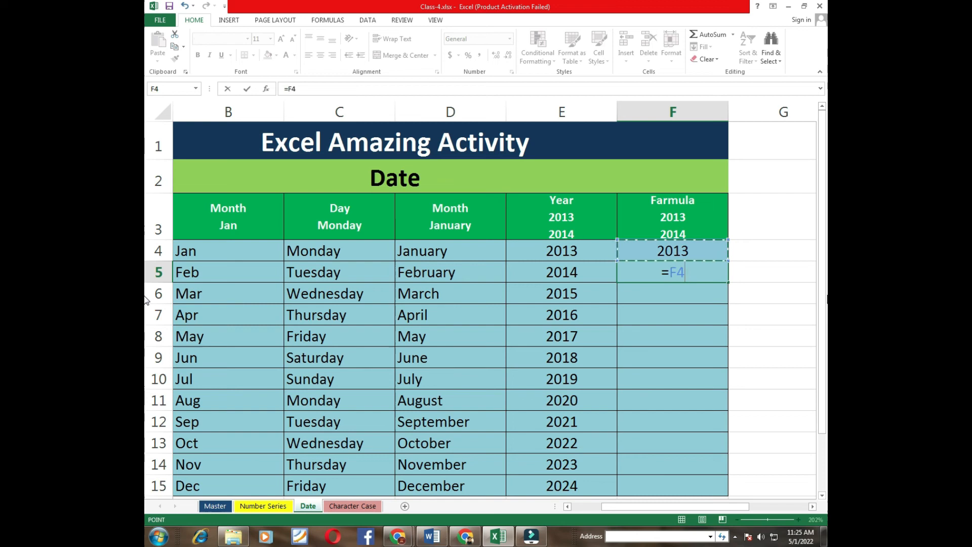
type("+1")
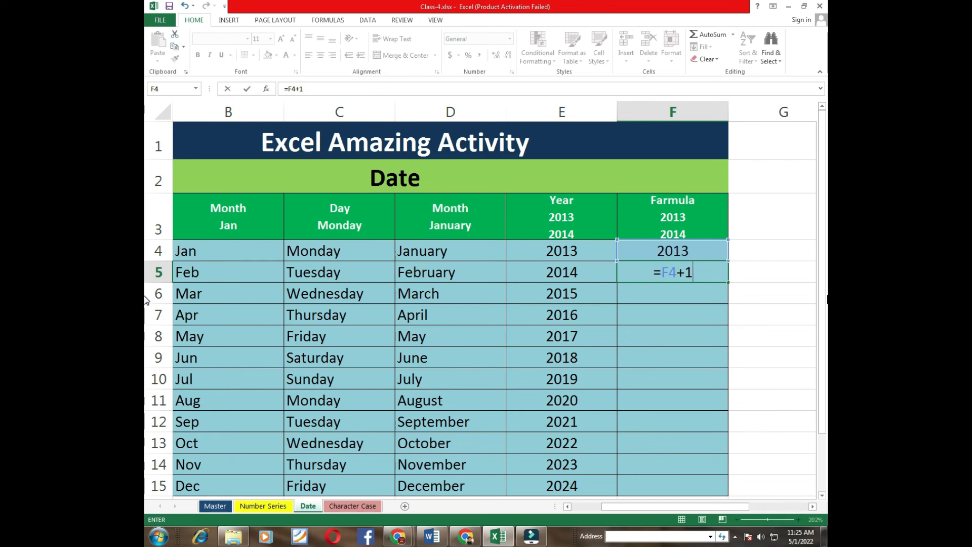
key("Return")
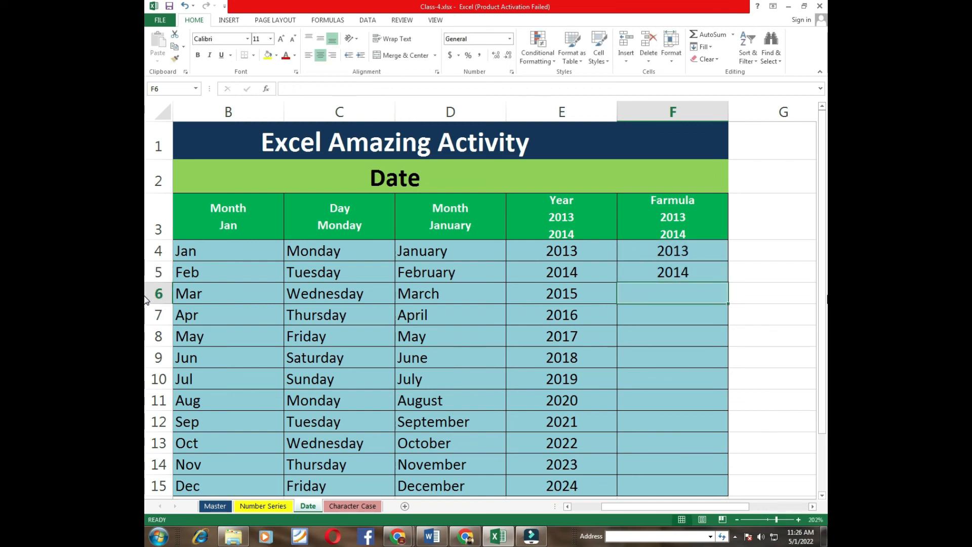
Fill the year formula from F5 down the column to F15.
left_click(696, 268)
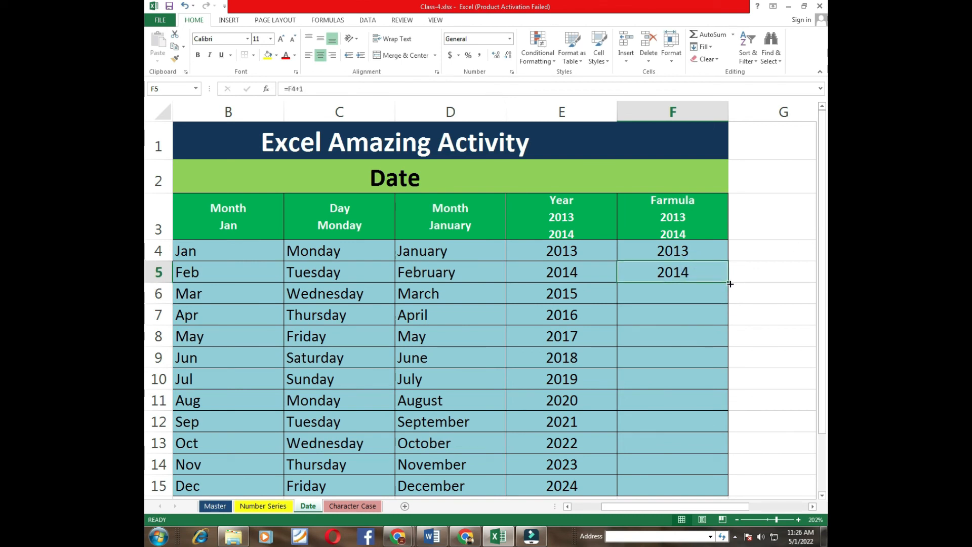
left_click_drag(727, 283, 723, 351)
scroll(759, 337, "up", 2)
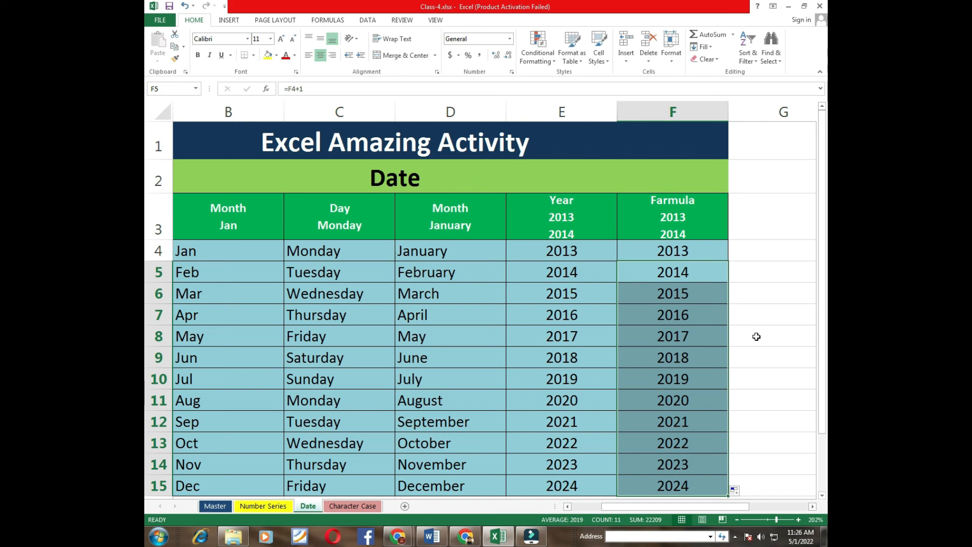
left_click(690, 249)
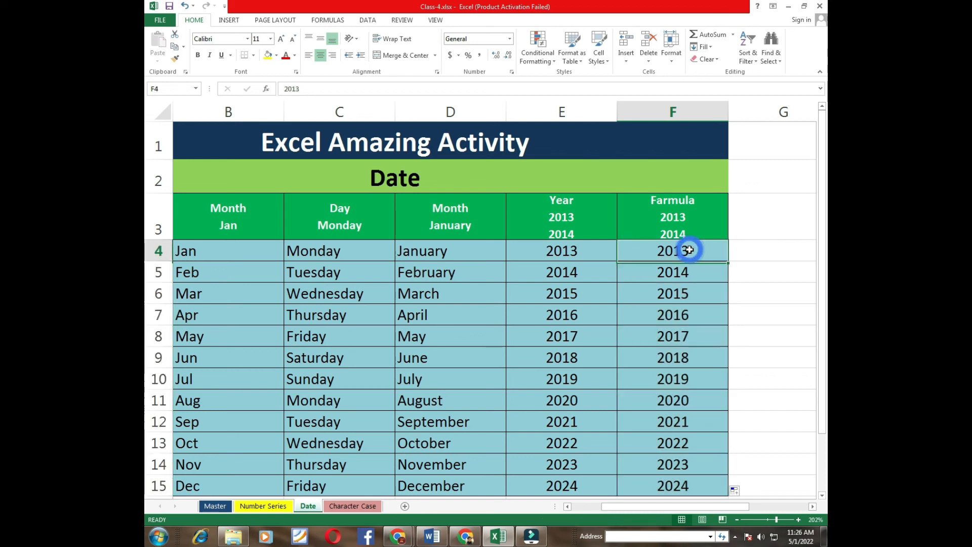
left_click(553, 249)
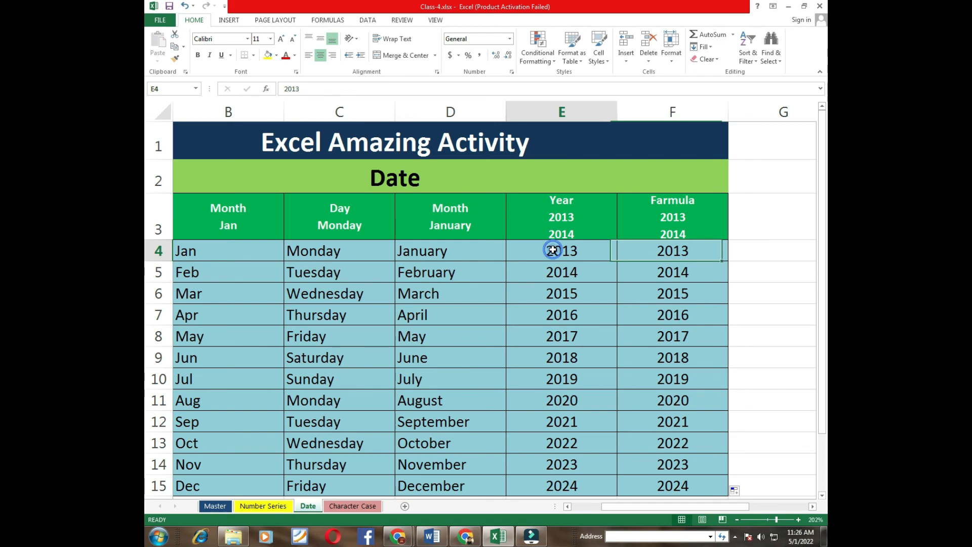
left_click(444, 248)
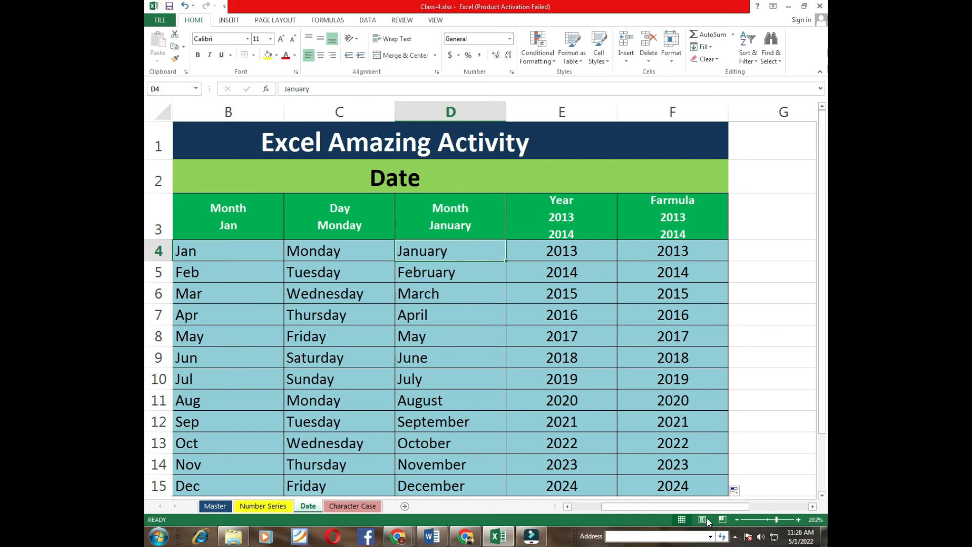
left_click(737, 537)
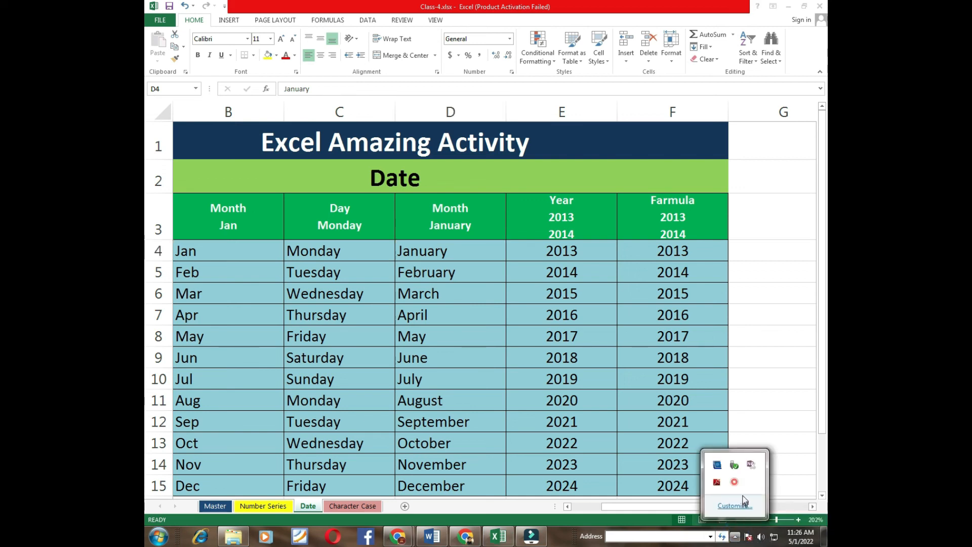